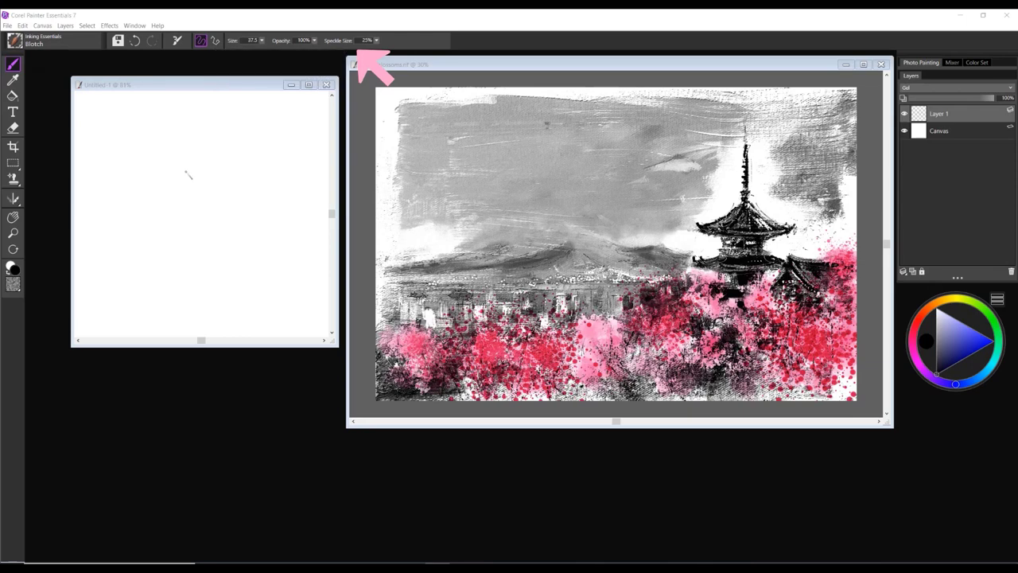
- Paint clusters of black test strokes across the blank canvas with the Blotch brush and clear them
{"action": "mouse_move", "coordinate": [184, 158]}
{"action": "left_mouse_down"}
{"action": "mouse_move", "coordinate": [209, 214]}
{"action": "mouse_move", "coordinate": [203, 225]}
{"action": "mouse_move", "coordinate": [226, 217]}
{"action": "mouse_move", "coordinate": [220, 180]}
{"action": "mouse_move", "coordinate": [119, 255]}
{"action": "left_mouse_up"}
{"action": "left_click_drag", "start_coordinate": [127, 152], "coordinate": [109, 134]}
{"action": "mouse_move", "coordinate": [281, 184]}
{"action": "left_mouse_down"}
{"action": "mouse_move", "coordinate": [266, 240]}
{"action": "mouse_move", "coordinate": [204, 273]}
{"action": "left_mouse_up"}
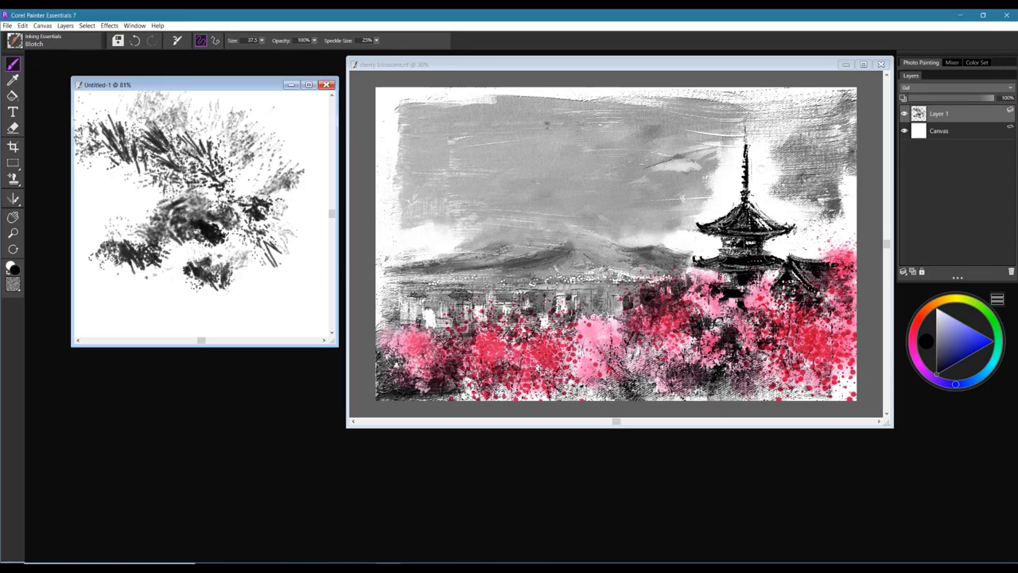
{"action": "left_click_drag", "start_coordinate": [228, 194], "coordinate": [259, 209]}
{"action": "left_click_drag", "start_coordinate": [221, 126], "coordinate": [280, 188]}
{"action": "left_click_drag", "start_coordinate": [103, 170], "coordinate": [157, 209]}
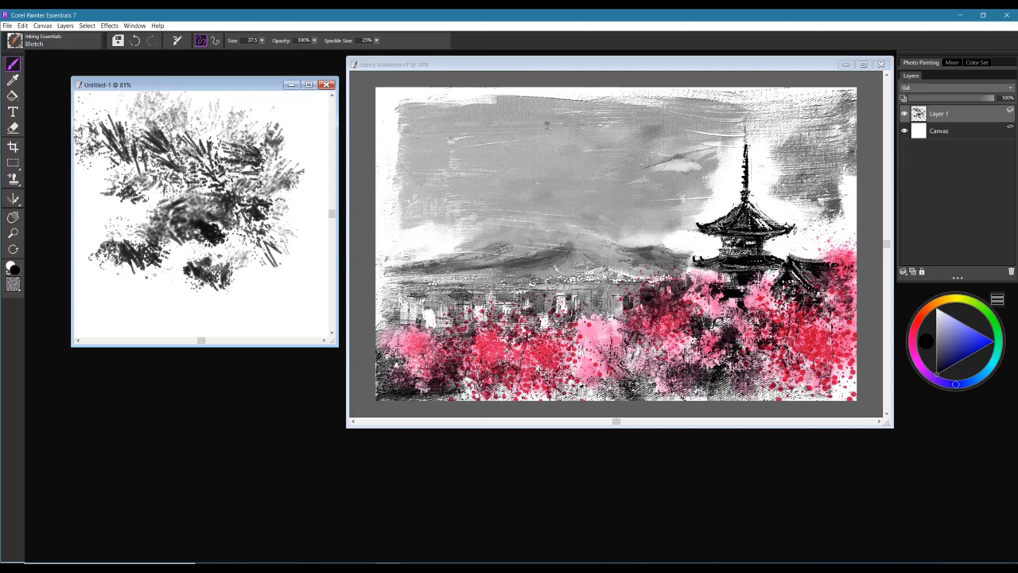
{"action": "key", "text": "Delete"}
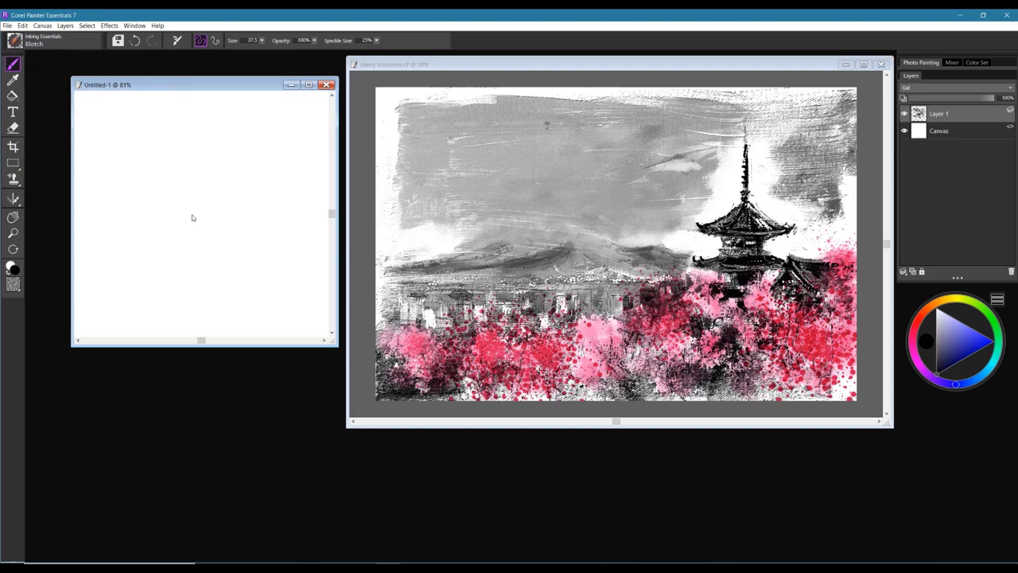
- Set the Blotch brush's speckle size to 9% and paint scattered black strokes across the upper half of the blank canvas
{"action": "left_click_drag", "start_coordinate": [376, 41], "coordinate": [359, 40]}
{"action": "left_click_drag", "start_coordinate": [186, 178], "coordinate": [171, 195]}
{"action": "left_click_drag", "start_coordinate": [151, 128], "coordinate": [218, 203]}
{"action": "left_click_drag", "start_coordinate": [231, 143], "coordinate": [207, 191]}
{"action": "mouse_move", "coordinate": [263, 116]}
{"action": "left_mouse_down"}
{"action": "mouse_move", "coordinate": [223, 167]}
{"action": "mouse_move", "coordinate": [148, 211]}
{"action": "left_mouse_up"}
{"action": "mouse_move", "coordinate": [248, 218]}
{"action": "left_mouse_down"}
{"action": "mouse_move", "coordinate": [229, 232]}
{"action": "mouse_move", "coordinate": [236, 253]}
{"action": "left_mouse_up"}
{"action": "left_click_drag", "start_coordinate": [282, 163], "coordinate": [216, 205]}
{"action": "left_click_drag", "start_coordinate": [298, 185], "coordinate": [235, 227]}
{"action": "left_click_drag", "start_coordinate": [143, 159], "coordinate": [80, 120]}
{"action": "left_click_drag", "start_coordinate": [191, 210], "coordinate": [131, 243]}
{"action": "left_click_drag", "start_coordinate": [187, 179], "coordinate": [87, 111]}
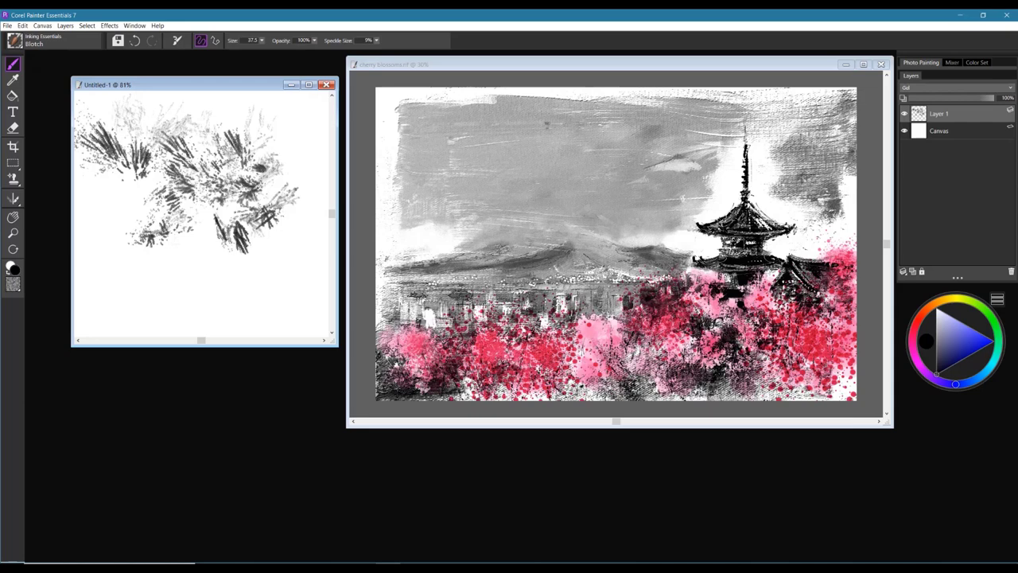
- Clear all strokes from Layer 1 and switch to the Fine Tip inking brush
{"action": "key", "text": "ctrl+a"}
{"action": "key", "text": "Delete"}
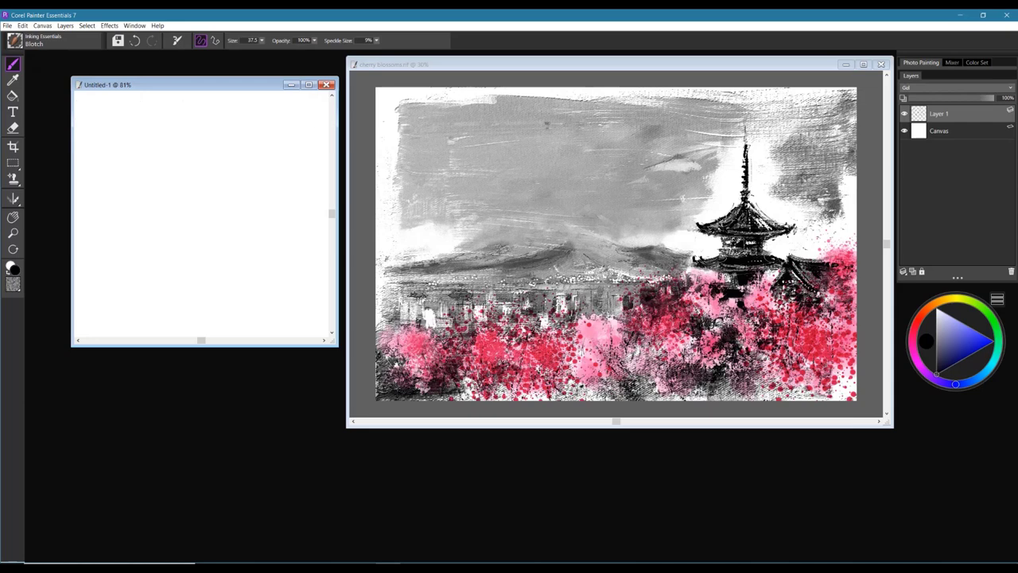
{"action": "left_click", "coordinate": [185, 140]}
- Review the Diffusion and Wet Fringe settings in the Fine Tip brush's Digital Watercolor options
{"action": "left_click", "coordinate": [396, 43]}
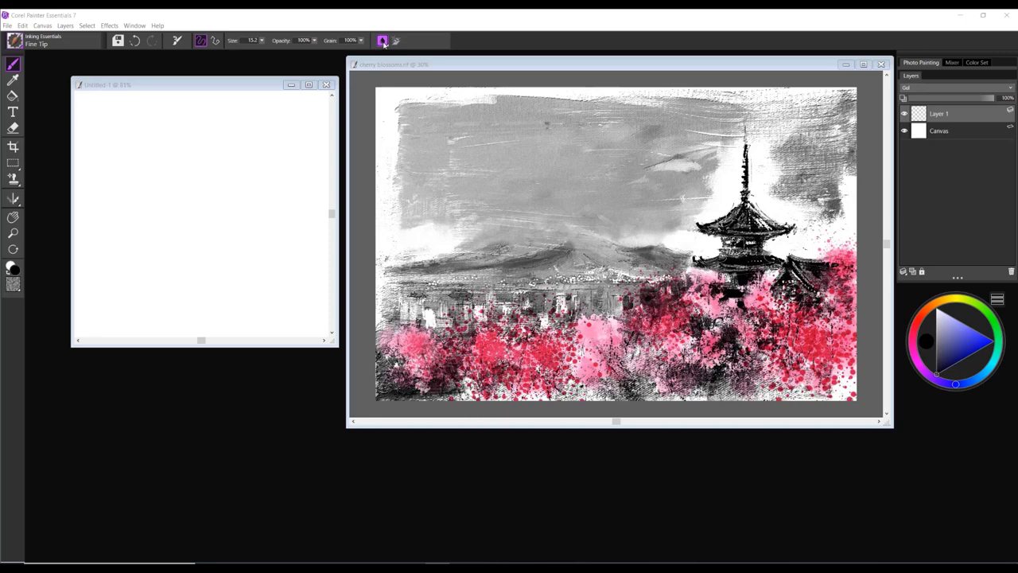
{"action": "left_click", "coordinate": [383, 41]}
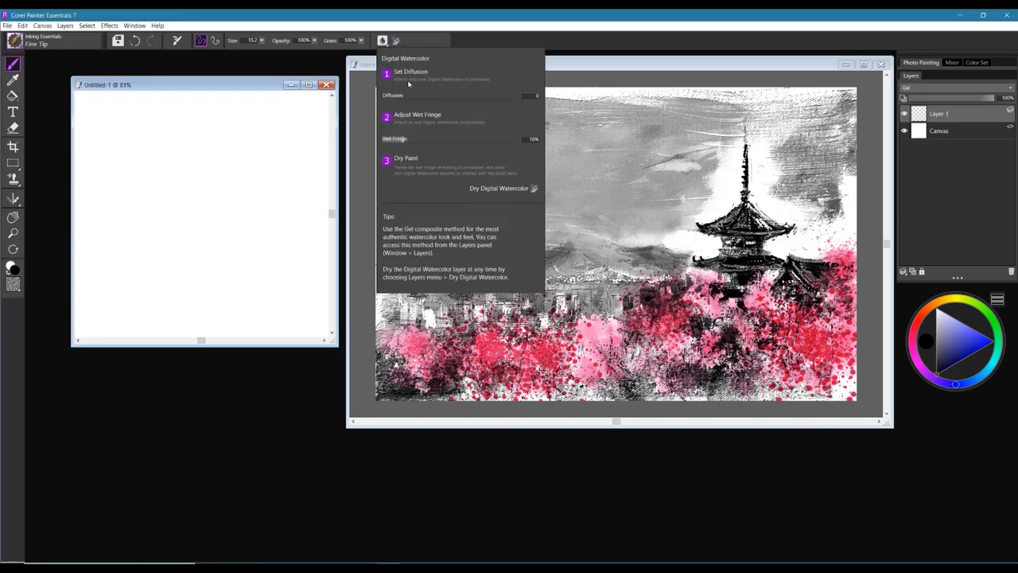
{"action": "mouse_move", "coordinate": [393, 99]}
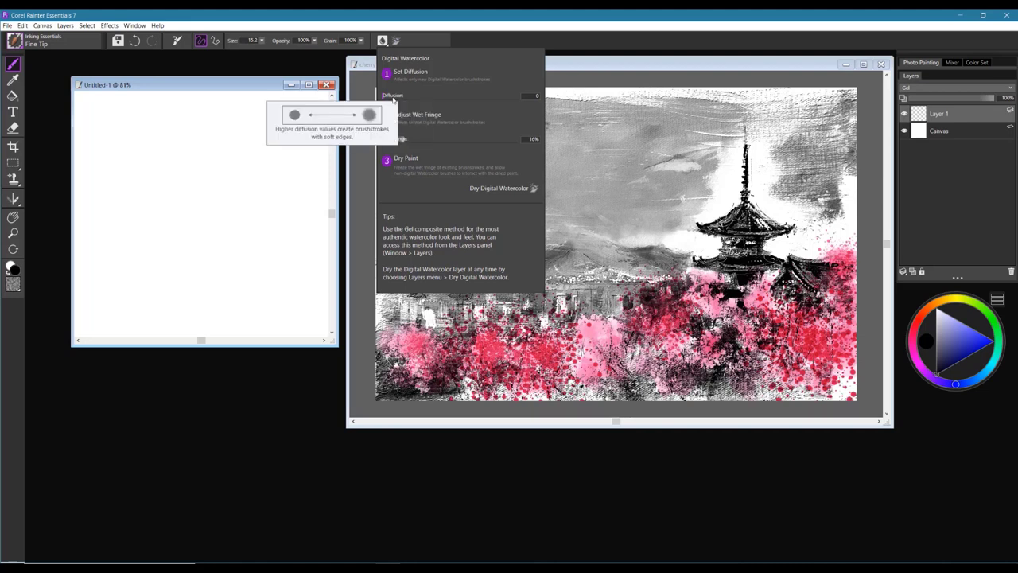
{"action": "mouse_move", "coordinate": [407, 140]}
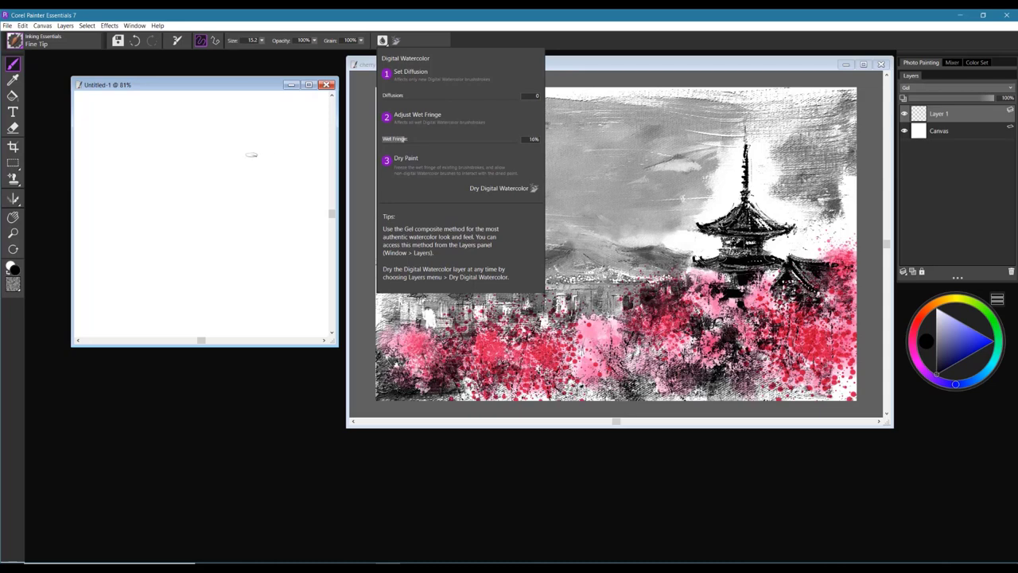
{"action": "left_click", "coordinate": [173, 135]}
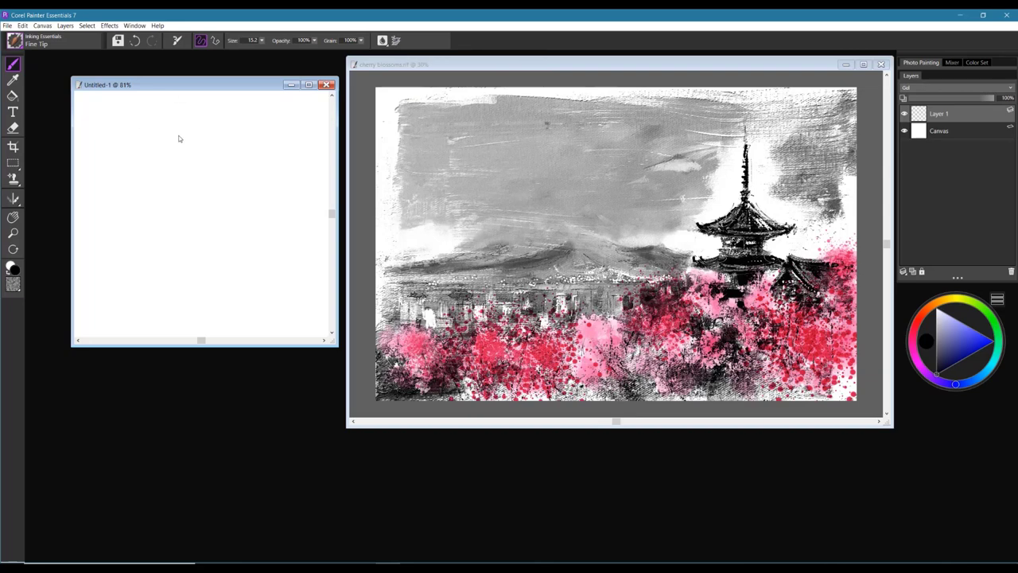
- Set the Fine Tip brush's Diffusion to 12 and paint three soft wavy strokes descending diagonally across the blank canvas
{"action": "left_click", "coordinate": [382, 41]}
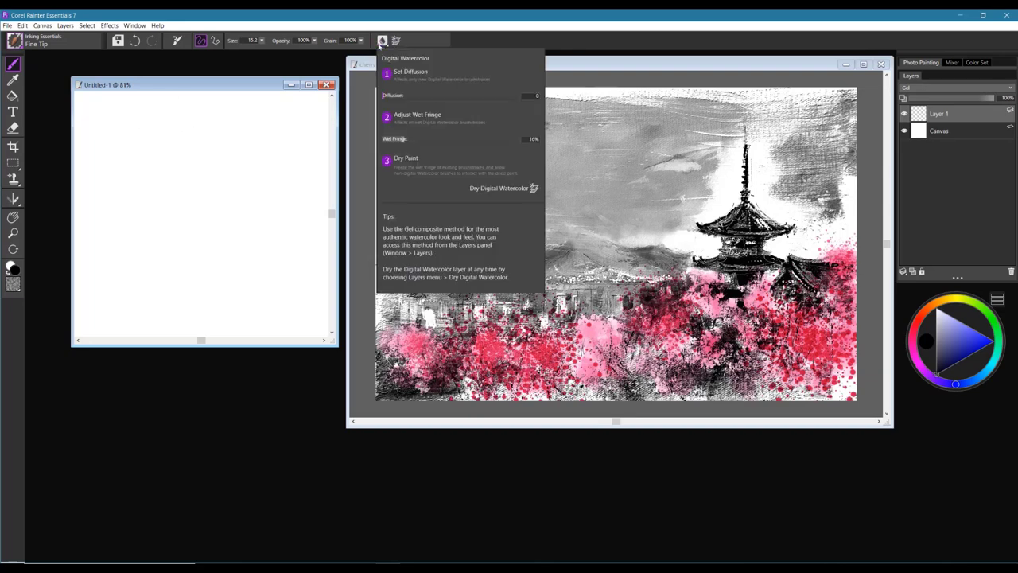
{"action": "left_click", "coordinate": [402, 96]}
{"action": "left_click_drag", "start_coordinate": [402, 96], "coordinate": [463, 96]}
{"action": "left_click_drag", "start_coordinate": [101, 134], "coordinate": [304, 233]}
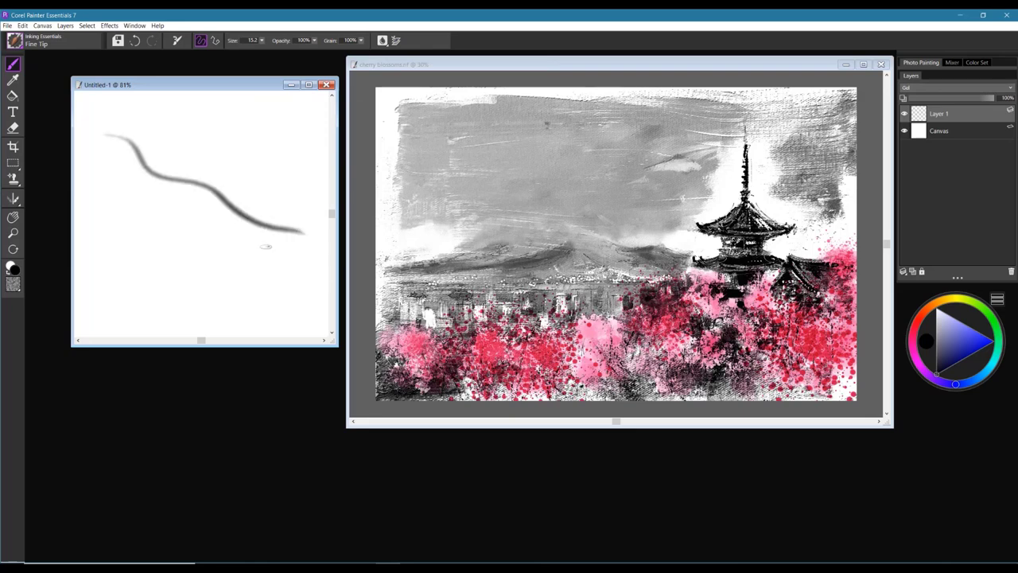
{"action": "left_click_drag", "start_coordinate": [152, 119], "coordinate": [297, 204]}
{"action": "mouse_move", "coordinate": [90, 168]}
{"action": "left_mouse_down"}
{"action": "mouse_move", "coordinate": [165, 204]}
{"action": "mouse_move", "coordinate": [263, 276]}
{"action": "left_mouse_up"}
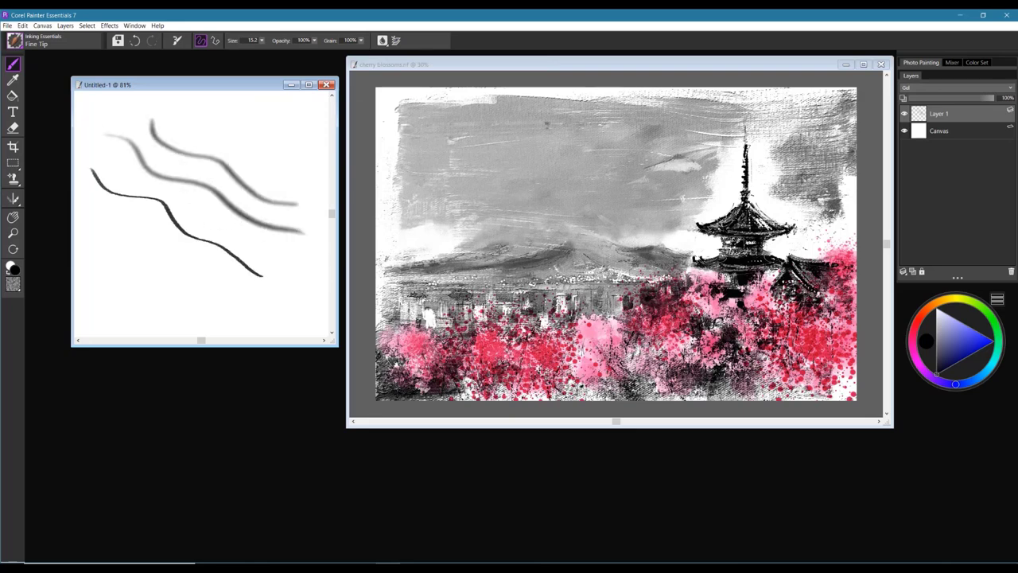
- Dry the digital watercolor and paint four more soft wavy strokes over and around the diagonal ones
{"action": "left_click", "coordinate": [382, 41]}
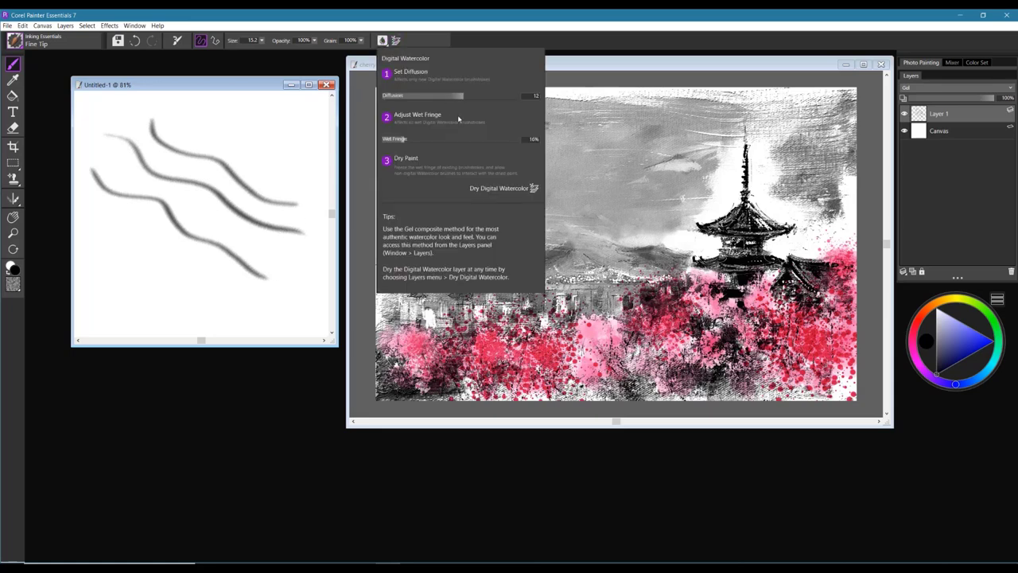
{"action": "left_click", "coordinate": [535, 190]}
{"action": "mouse_move", "coordinate": [106, 158]}
{"action": "left_mouse_down"}
{"action": "mouse_move", "coordinate": [141, 162]}
{"action": "mouse_move", "coordinate": [177, 150]}
{"action": "mouse_move", "coordinate": [276, 151]}
{"action": "left_mouse_up"}
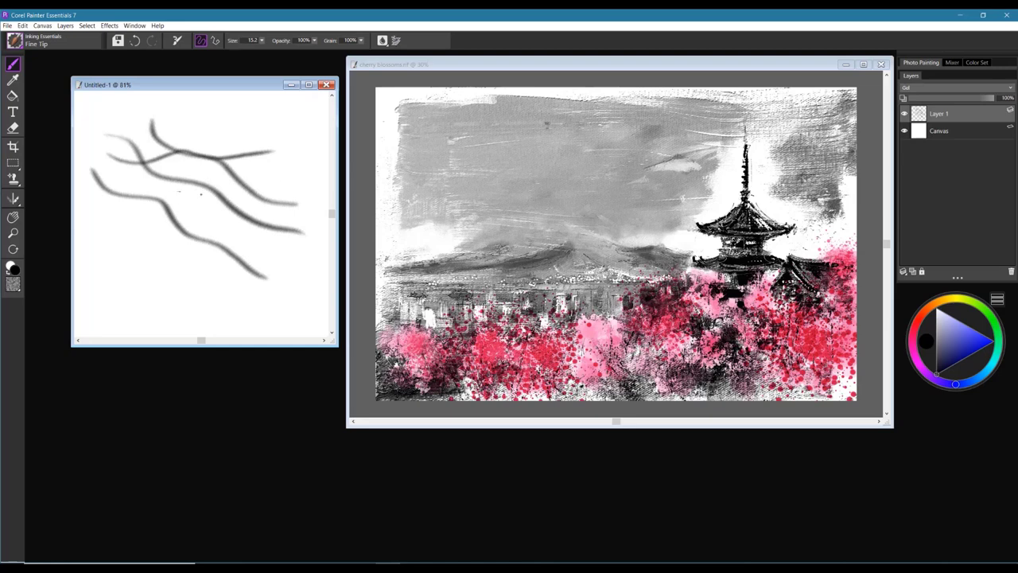
{"action": "left_click_drag", "start_coordinate": [178, 192], "coordinate": [313, 173]}
{"action": "left_click_drag", "start_coordinate": [175, 125], "coordinate": [321, 118]}
{"action": "left_click_drag", "start_coordinate": [142, 144], "coordinate": [248, 133]}
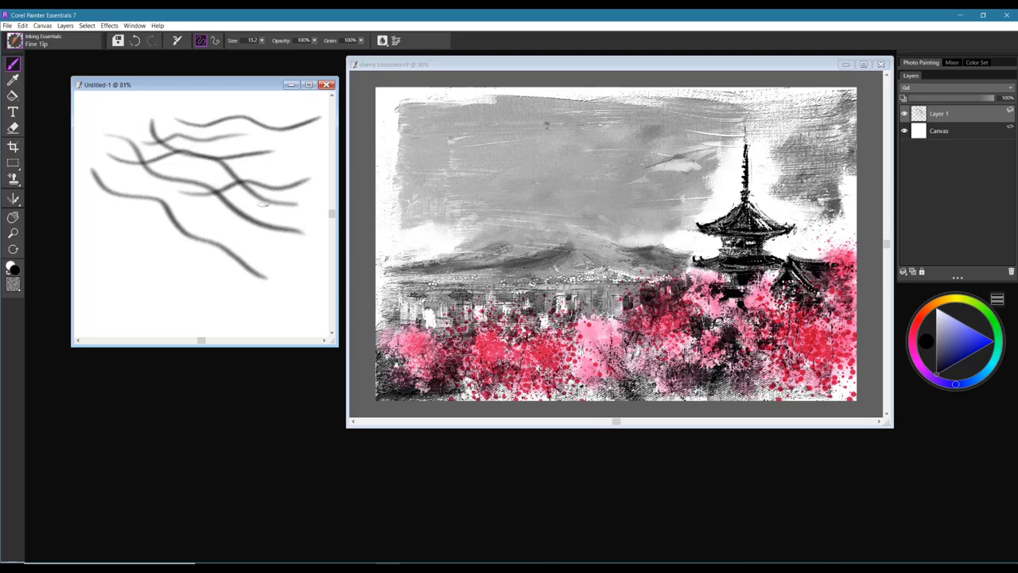
- Clear all strokes from Layer 1 and reset the Fine Tip brush to its default settings
{"action": "key", "text": "ctrl+a"}
{"action": "key", "text": "Delete"}
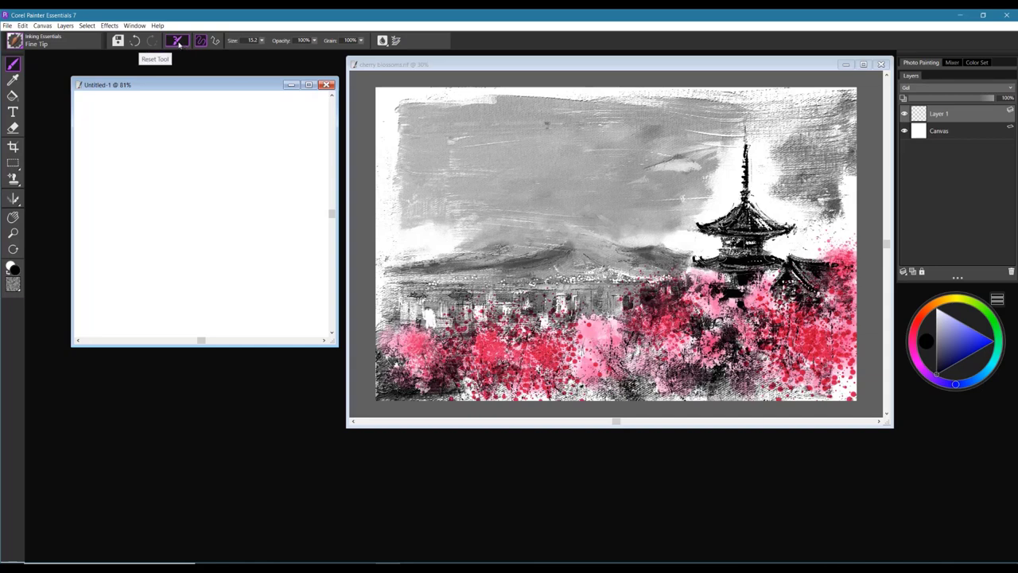
{"action": "left_click", "coordinate": [175, 42]}
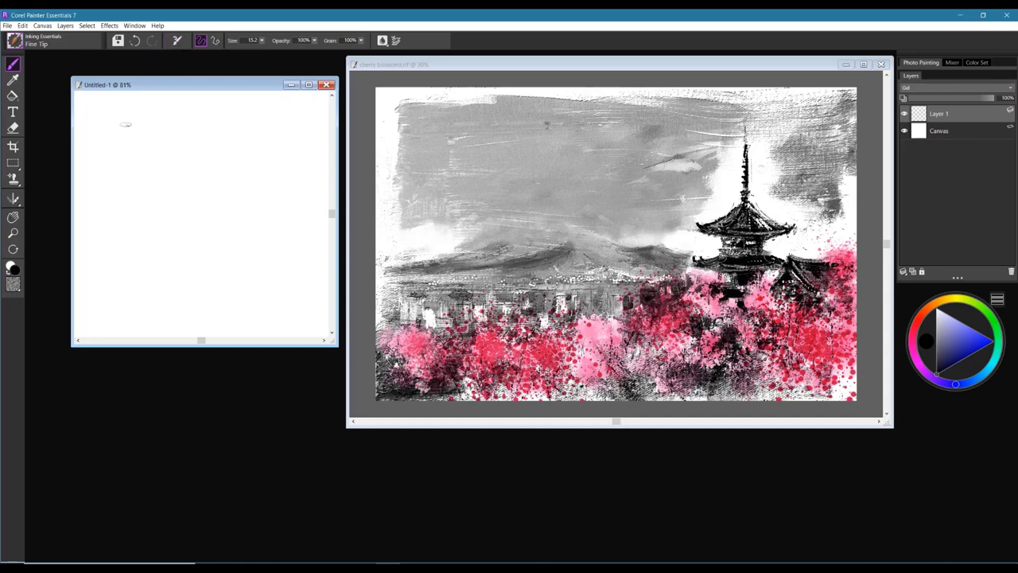
- Paint two crisp tapered wavy lines and a small branching twig growing from the upper line
{"action": "mouse_move", "coordinate": [130, 122]}
{"action": "left_mouse_down"}
{"action": "mouse_move", "coordinate": [166, 138]}
{"action": "mouse_move", "coordinate": [286, 236]}
{"action": "left_mouse_up"}
{"action": "mouse_move", "coordinate": [130, 161]}
{"action": "left_mouse_down"}
{"action": "mouse_move", "coordinate": [151, 196]}
{"action": "mouse_move", "coordinate": [251, 268]}
{"action": "left_mouse_up"}
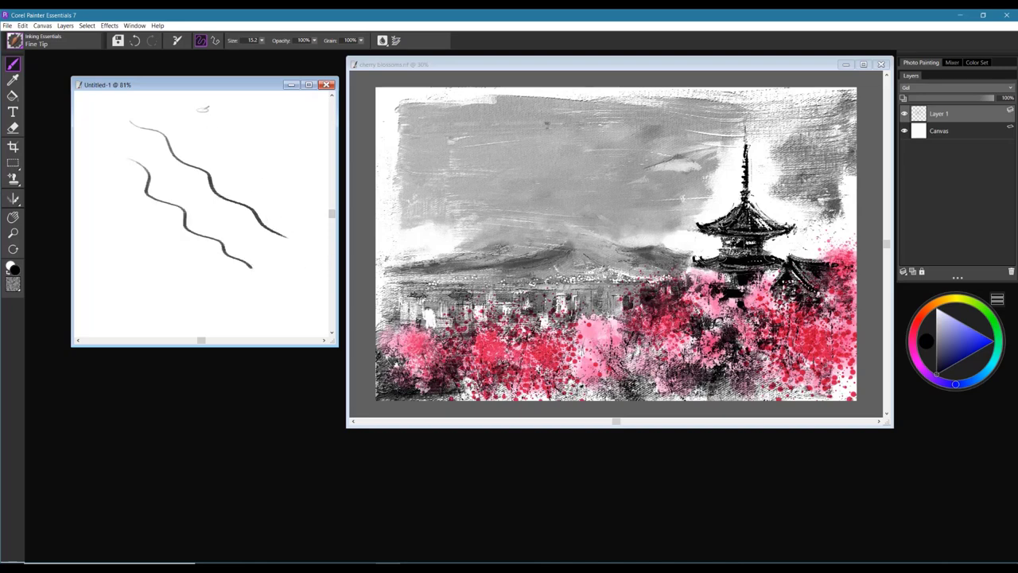
{"action": "mouse_move", "coordinate": [241, 196]}
{"action": "left_mouse_down"}
{"action": "mouse_move", "coordinate": [250, 156]}
{"action": "mouse_move", "coordinate": [291, 128]}
{"action": "left_mouse_up"}
{"action": "mouse_move", "coordinate": [256, 171]}
{"action": "left_mouse_down"}
{"action": "mouse_move", "coordinate": [254, 132]}
{"action": "mouse_move", "coordinate": [266, 166]}
{"action": "mouse_move", "coordinate": [292, 142]}
{"action": "left_mouse_up"}
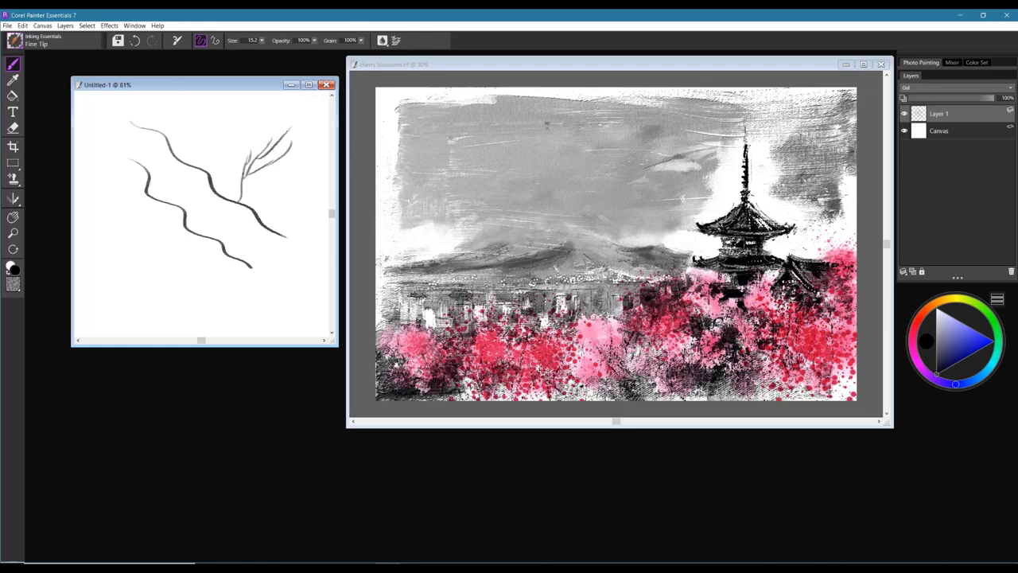
{"action": "mouse_move", "coordinate": [240, 175]}
{"action": "left_mouse_down"}
{"action": "mouse_move", "coordinate": [250, 121]}
{"action": "mouse_move", "coordinate": [291, 131]}
{"action": "mouse_move", "coordinate": [291, 121]}
{"action": "left_mouse_up"}
{"action": "left_click_drag", "start_coordinate": [244, 154], "coordinate": [253, 129]}
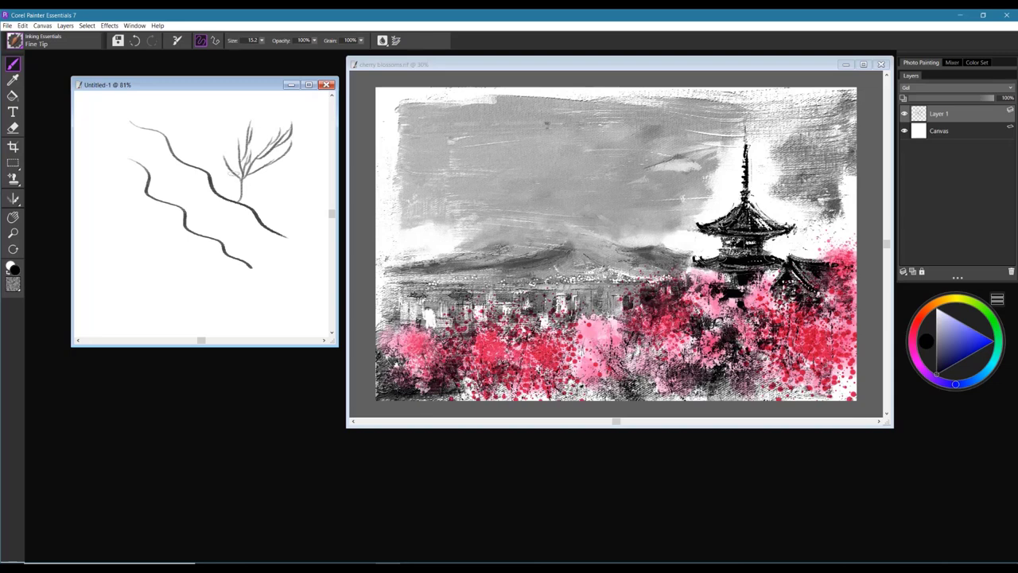
{"action": "mouse_move", "coordinate": [237, 175]}
{"action": "left_mouse_down"}
{"action": "mouse_move", "coordinate": [210, 148]}
{"action": "mouse_move", "coordinate": [215, 137]}
{"action": "left_mouse_up"}
{"action": "left_click_drag", "start_coordinate": [282, 161], "coordinate": [298, 152]}
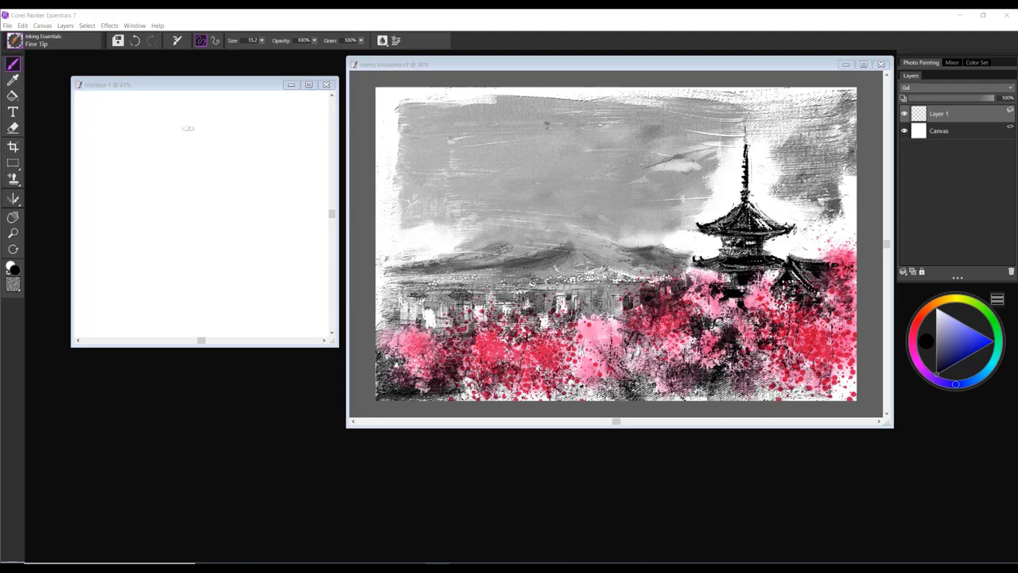
- Paint three diagonal wavy Fine Tip lines of varying thickness, from thin and faint to thick and dark
{"action": "left_click", "coordinate": [124, 113]}
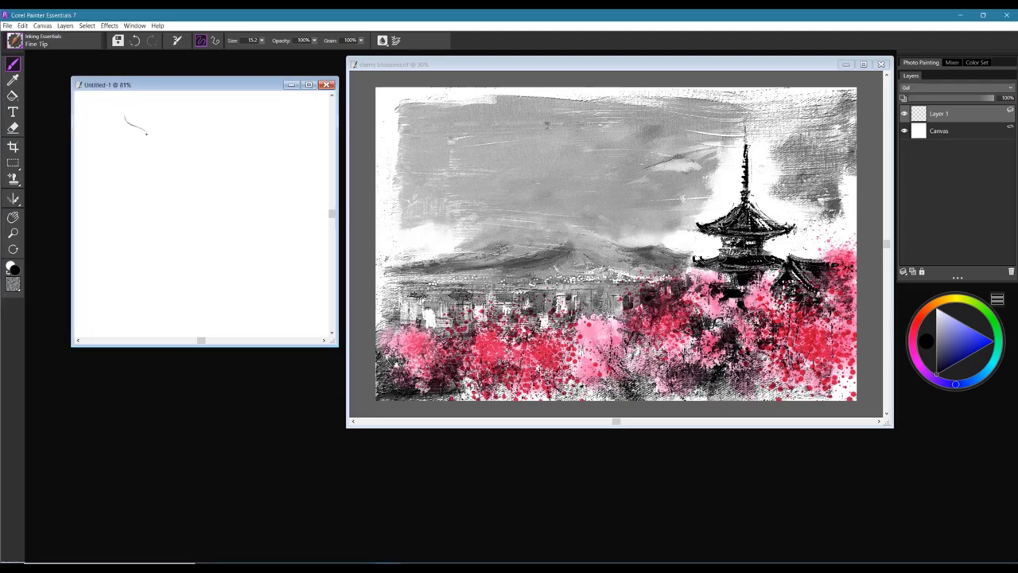
{"action": "left_click_drag", "start_coordinate": [148, 147], "coordinate": [170, 165]}
{"action": "left_click_drag", "start_coordinate": [134, 100], "coordinate": [159, 117]}
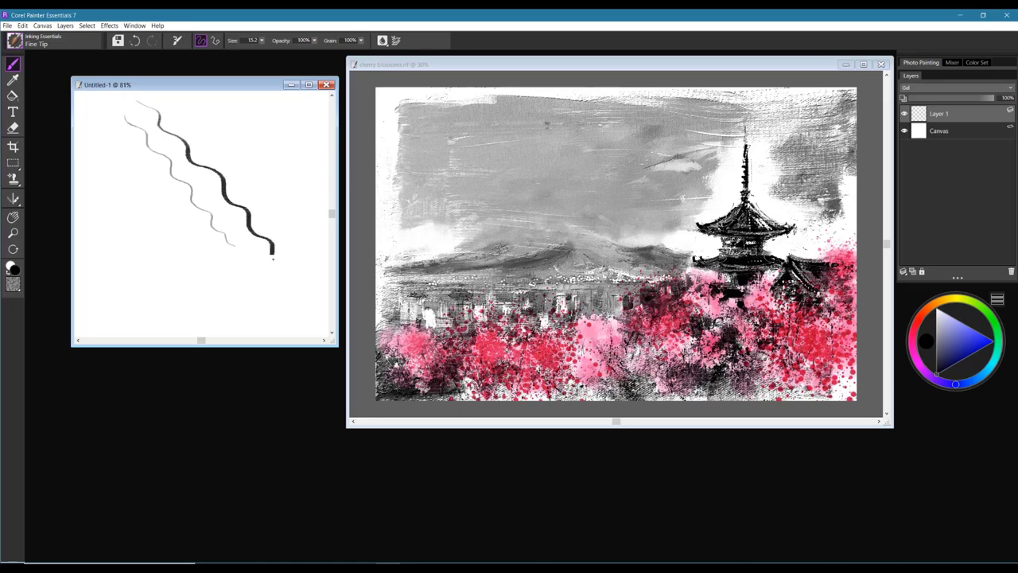
{"action": "left_click_drag", "start_coordinate": [294, 281], "coordinate": [318, 301]}
{"action": "mouse_move", "coordinate": [157, 212]}
{"action": "left_mouse_down"}
{"action": "mouse_move", "coordinate": [156, 237]}
{"action": "mouse_move", "coordinate": [172, 256]}
{"action": "left_mouse_up"}
{"action": "left_click_drag", "start_coordinate": [209, 296], "coordinate": [236, 318]}
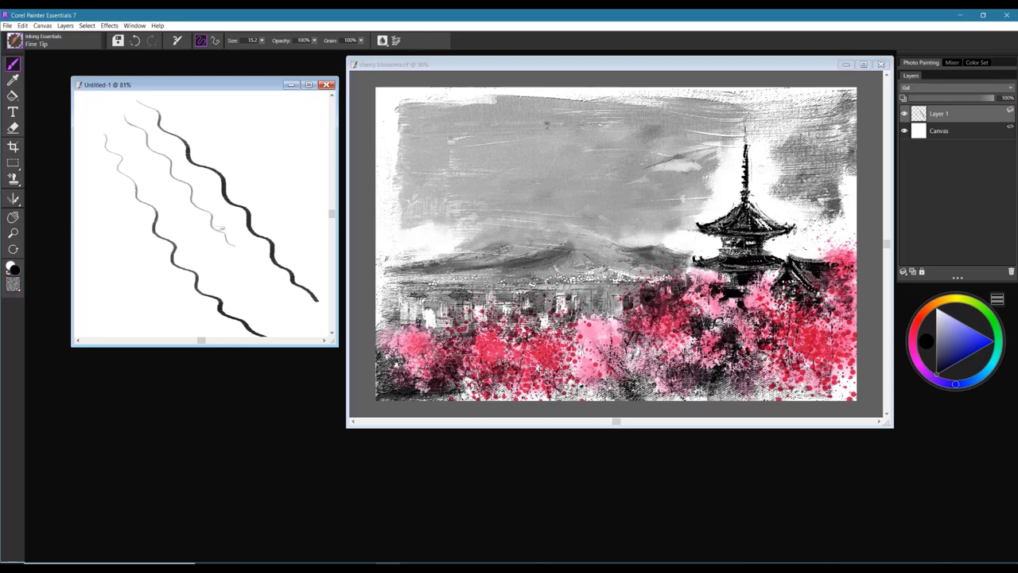
- Clear Layer 1 and switch to the Flat Pen brush with its active stroke option turned off
{"action": "key", "text": "ctrl+a"}
{"action": "key", "text": "Delete"}
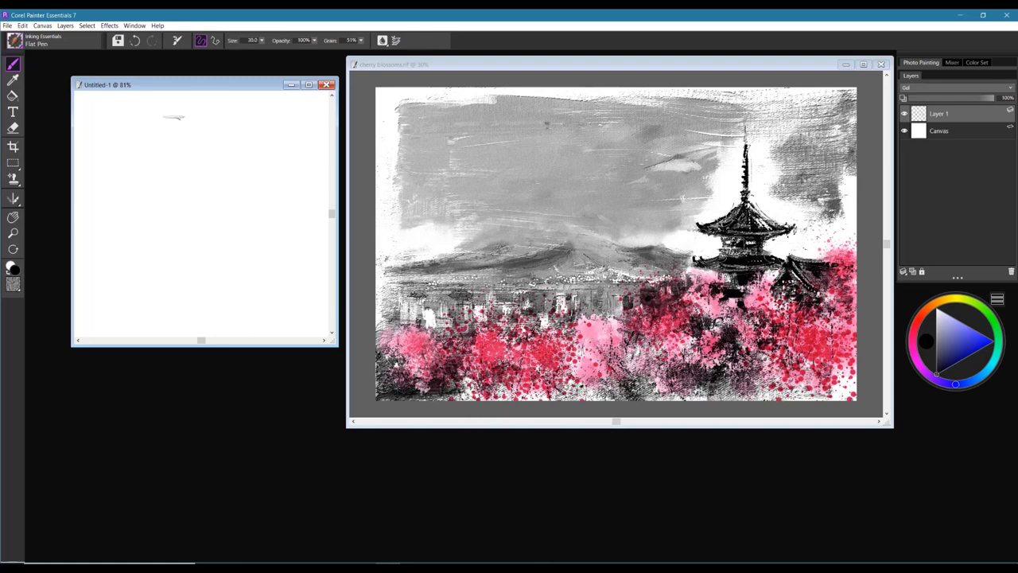
{"action": "left_click", "coordinate": [202, 41]}
- Letter a bold black calligraphic K and B with an underline flourish using the Flat Pen, and clear them
{"action": "mouse_move", "coordinate": [127, 128]}
{"action": "left_mouse_down"}
{"action": "mouse_move", "coordinate": [165, 128]}
{"action": "mouse_move", "coordinate": [168, 162]}
{"action": "mouse_move", "coordinate": [145, 191]}
{"action": "left_mouse_up"}
{"action": "mouse_move", "coordinate": [210, 130]}
{"action": "left_mouse_down"}
{"action": "mouse_move", "coordinate": [137, 166]}
{"action": "mouse_move", "coordinate": [145, 159]}
{"action": "mouse_move", "coordinate": [273, 221]}
{"action": "left_mouse_up"}
{"action": "mouse_move", "coordinate": [220, 160]}
{"action": "left_mouse_down"}
{"action": "mouse_move", "coordinate": [223, 209]}
{"action": "mouse_move", "coordinate": [223, 185]}
{"action": "mouse_move", "coordinate": [249, 189]}
{"action": "mouse_move", "coordinate": [213, 242]}
{"action": "mouse_move", "coordinate": [192, 218]}
{"action": "mouse_move", "coordinate": [279, 247]}
{"action": "left_mouse_up"}
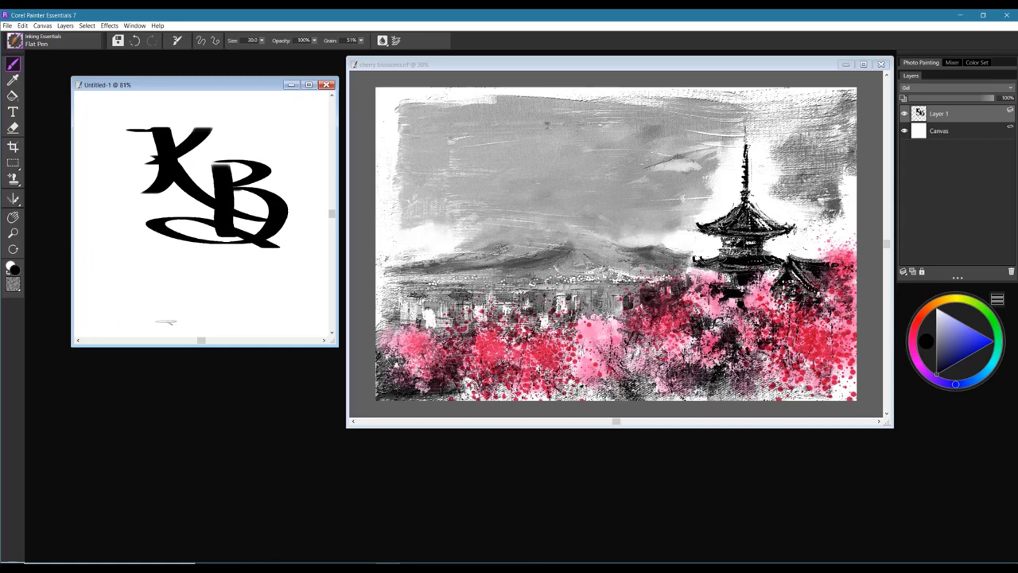
{"action": "key", "text": "Delete"}
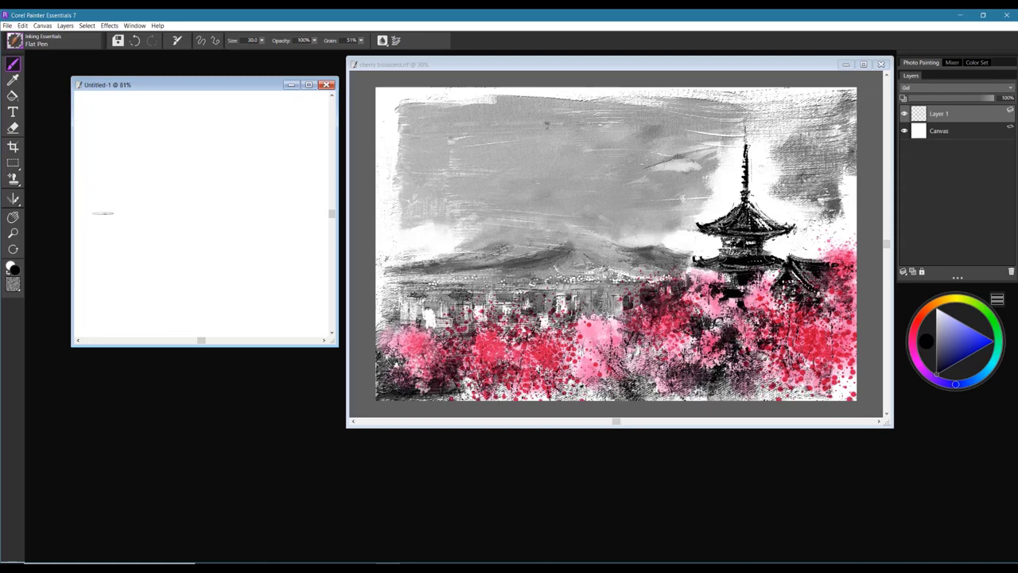
- Paint a thin horizontal black line and a thick hard-edged mountain ridge above it with the Flat Pen
{"action": "left_click_drag", "start_coordinate": [89, 208], "coordinate": [288, 207]}
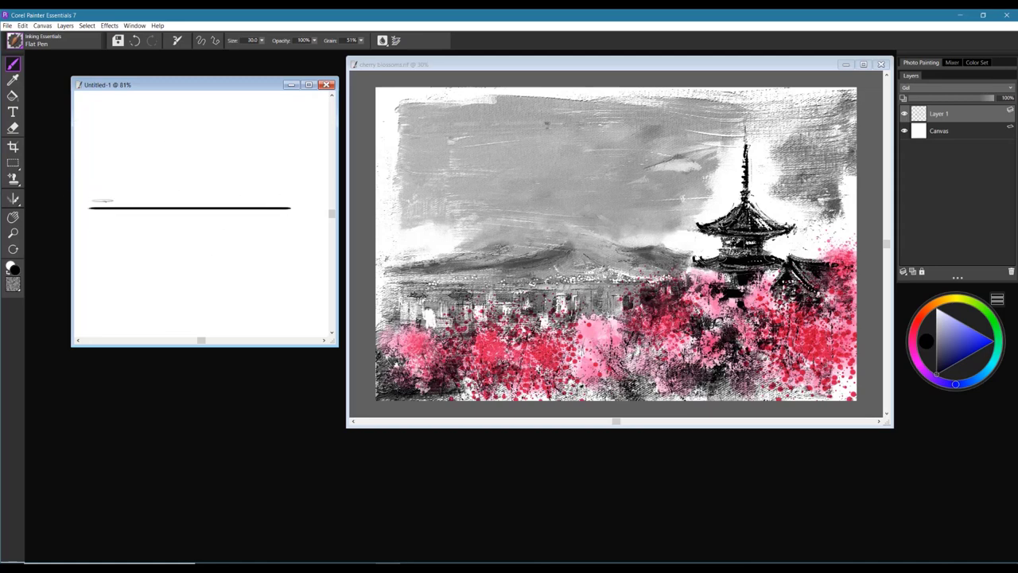
{"action": "mouse_move", "coordinate": [90, 202]}
{"action": "left_mouse_down"}
{"action": "mouse_move", "coordinate": [147, 171]}
{"action": "mouse_move", "coordinate": [172, 180]}
{"action": "mouse_move", "coordinate": [207, 146]}
{"action": "mouse_move", "coordinate": [233, 166]}
{"action": "mouse_move", "coordinate": [296, 176]}
{"action": "mouse_move", "coordinate": [208, 151]}
{"action": "mouse_move", "coordinate": [195, 168]}
{"action": "mouse_move", "coordinate": [265, 170]}
{"action": "mouse_move", "coordinate": [320, 205]}
{"action": "left_mouse_up"}
- Raise the Flat Pen's Diffusion and paint soft-edged black strokes along the underside of the mountain ridge
{"action": "left_click", "coordinate": [382, 40]}
{"action": "left_click", "coordinate": [382, 41]}
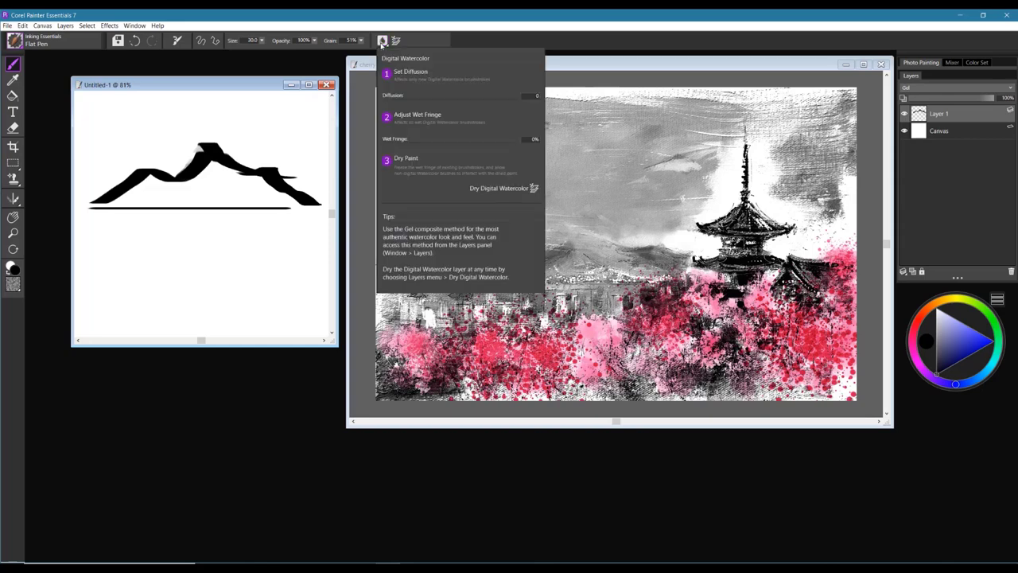
{"action": "left_click_drag", "start_coordinate": [391, 95], "coordinate": [493, 96]}
{"action": "mouse_move", "coordinate": [100, 205]}
{"action": "left_mouse_down"}
{"action": "mouse_move", "coordinate": [182, 196]}
{"action": "mouse_move", "coordinate": [163, 175]}
{"action": "mouse_move", "coordinate": [207, 183]}
{"action": "mouse_move", "coordinate": [211, 159]}
{"action": "mouse_move", "coordinate": [309, 195]}
{"action": "mouse_move", "coordinate": [229, 167]}
{"action": "mouse_move", "coordinate": [265, 175]}
{"action": "mouse_move", "coordinate": [326, 211]}
{"action": "left_mouse_up"}
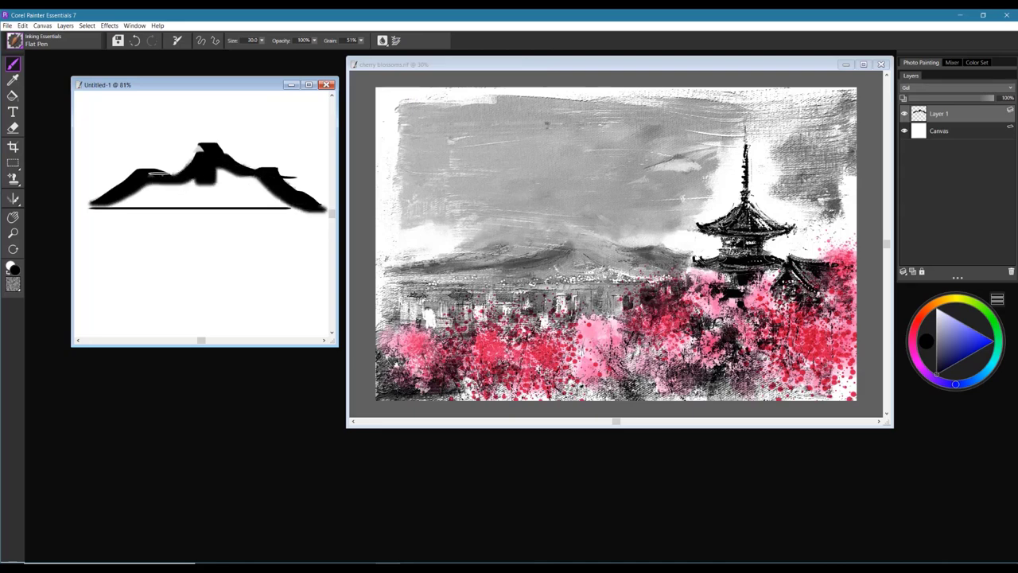
- Choose a medium grey and paint a second soft mountain ridge behind the first on its right side
{"action": "left_click", "coordinate": [939, 334]}
{"action": "left_click", "coordinate": [926, 341]}
{"action": "mouse_move", "coordinate": [226, 153]}
{"action": "left_mouse_down"}
{"action": "mouse_move", "coordinate": [275, 129]}
{"action": "mouse_move", "coordinate": [308, 159]}
{"action": "mouse_move", "coordinate": [275, 149]}
{"action": "mouse_move", "coordinate": [328, 168]}
{"action": "left_mouse_up"}
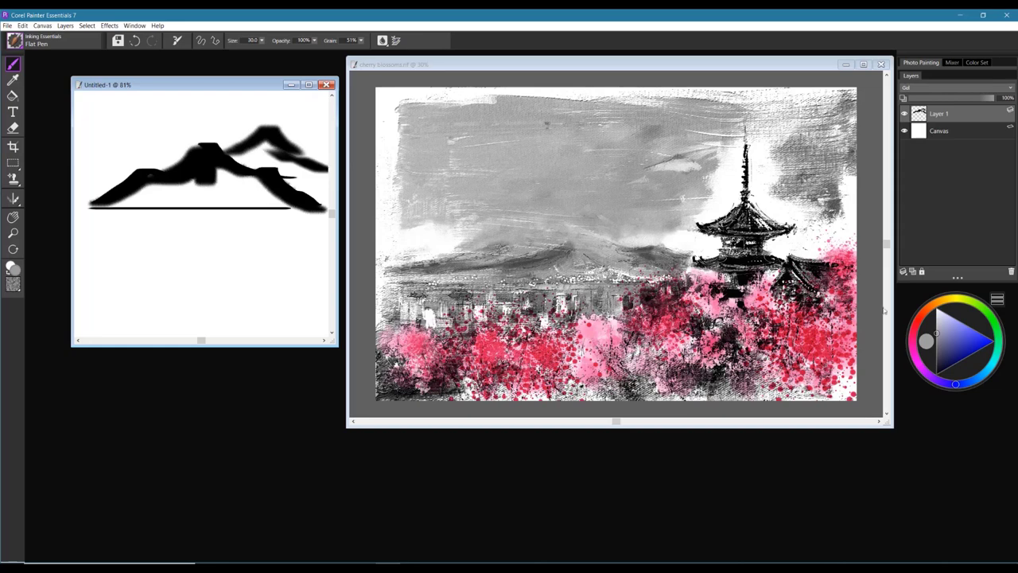
- Choose a light grey and paint more soft ridges behind the main mountain, on its left side and across its peak
{"action": "left_click", "coordinate": [937, 315]}
{"action": "mouse_move", "coordinate": [142, 132]}
{"action": "left_mouse_down"}
{"action": "mouse_move", "coordinate": [92, 158]}
{"action": "mouse_move", "coordinate": [183, 152]}
{"action": "left_mouse_up"}
{"action": "left_click_drag", "start_coordinate": [104, 155], "coordinate": [91, 161]}
{"action": "mouse_move", "coordinate": [157, 157]}
{"action": "left_mouse_down"}
{"action": "mouse_move", "coordinate": [235, 146]}
{"action": "mouse_move", "coordinate": [308, 179]}
{"action": "left_mouse_up"}
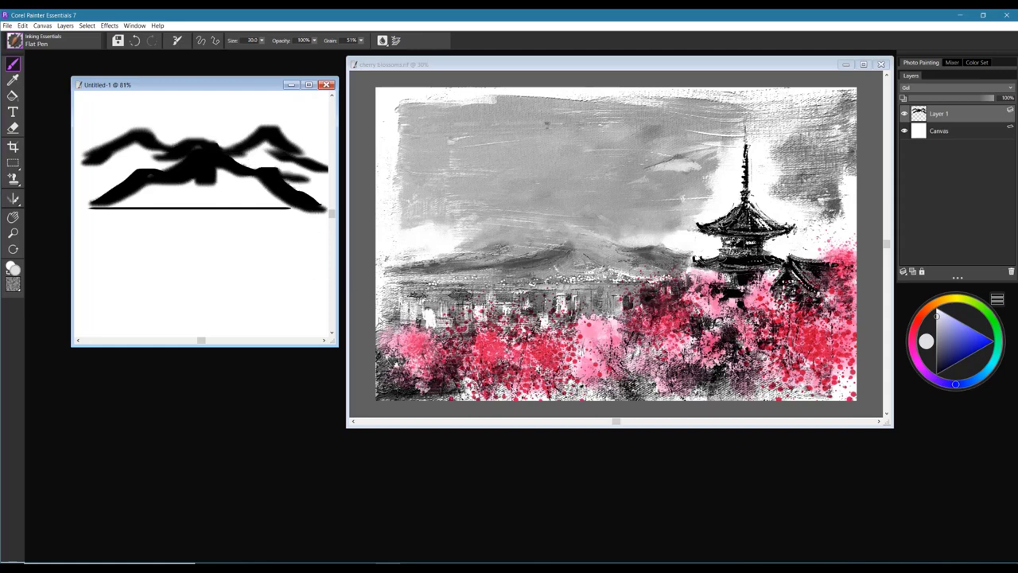
- Clear Layer 1 and paint a light grey horizontal stroke across the upper canvas with the Ink Diffuse brush
{"action": "key", "text": "ctrl+a"}
{"action": "key", "text": "Delete"}
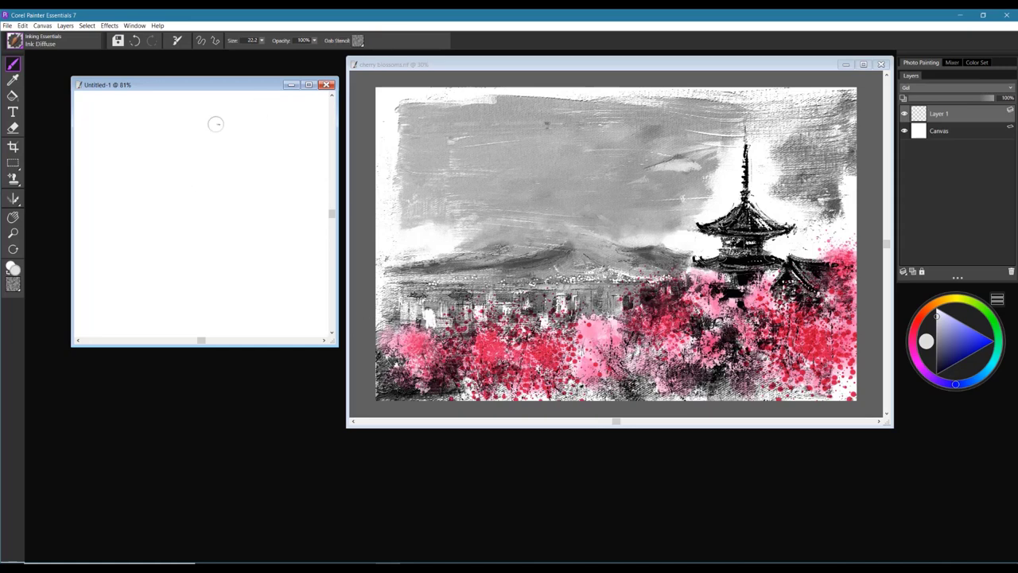
{"action": "left_click_drag", "start_coordinate": [107, 155], "coordinate": [275, 153]}
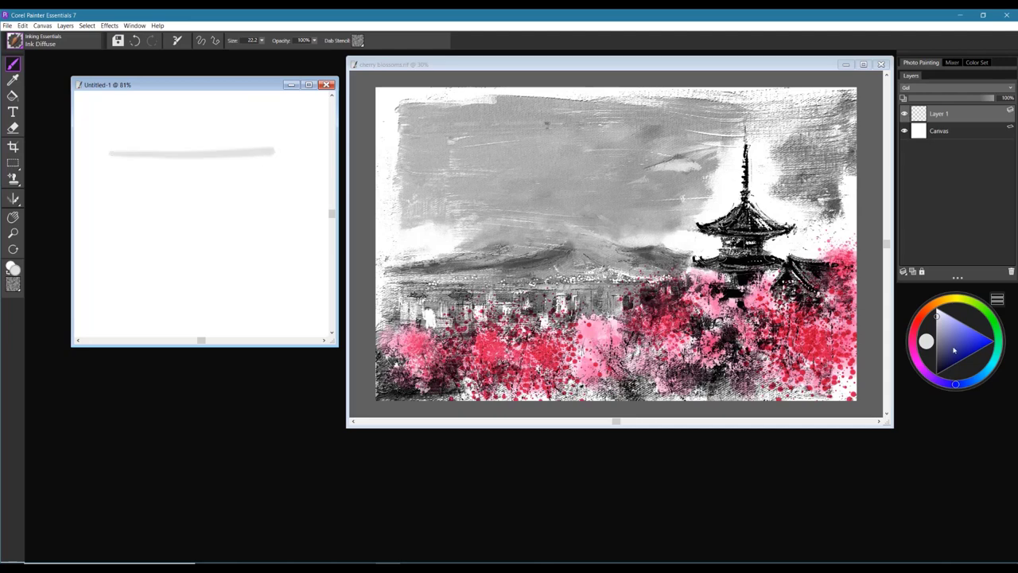
- Choose a near-black colour and paint three horizontal Ink Diffuse strokes below the light grey one
{"action": "left_click_drag", "start_coordinate": [959, 352], "coordinate": [936, 366]}
{"action": "left_click_drag", "start_coordinate": [99, 170], "coordinate": [296, 166]}
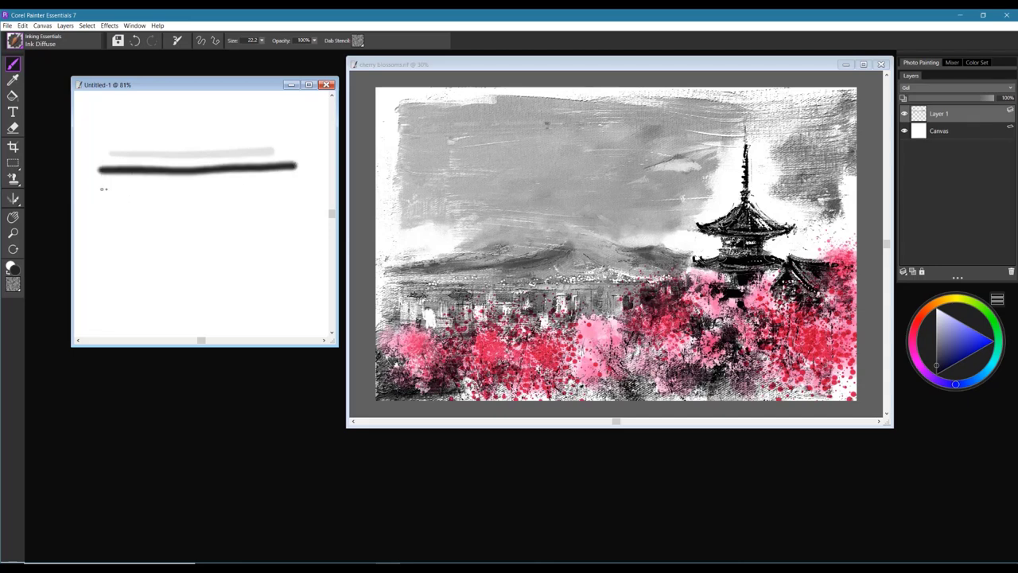
{"action": "left_click_drag", "start_coordinate": [102, 188], "coordinate": [297, 183]}
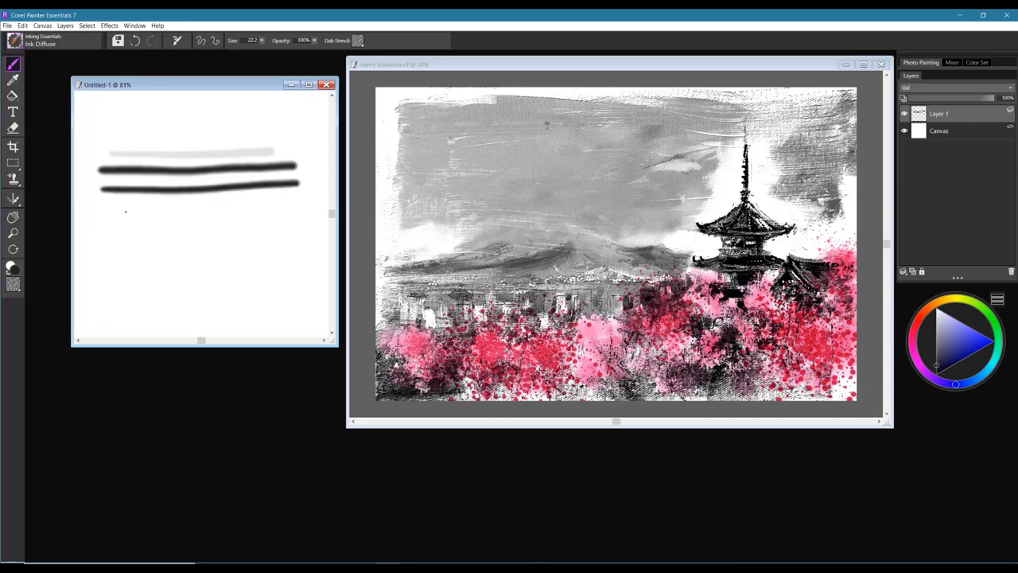
{"action": "left_click_drag", "start_coordinate": [137, 212], "coordinate": [308, 213]}
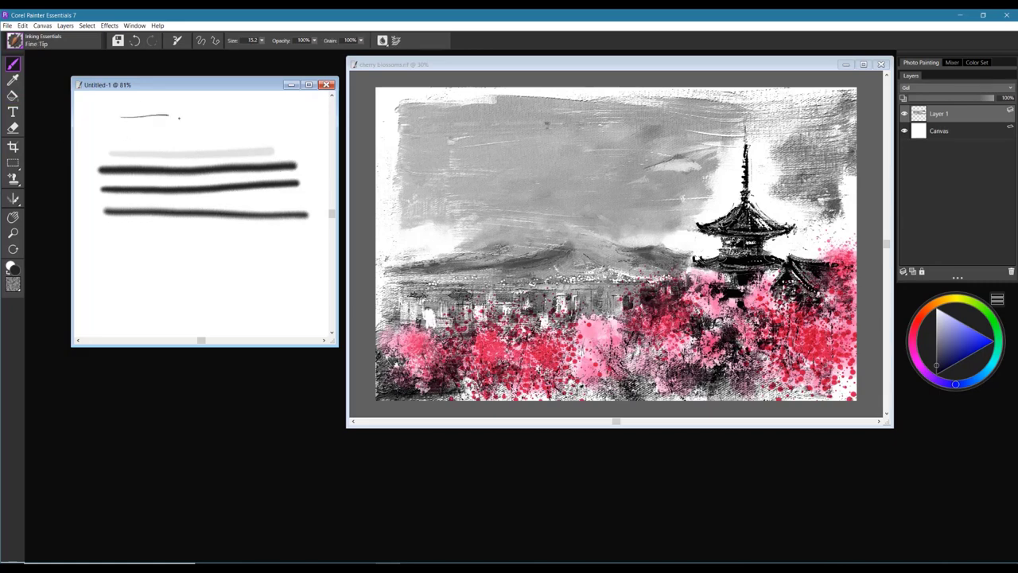
- Draw a thin black Fine Tip line across the upper canvas and trace over it with Ink Diffuse, adding a small peak
{"action": "left_click_drag", "start_coordinate": [179, 118], "coordinate": [317, 121]}
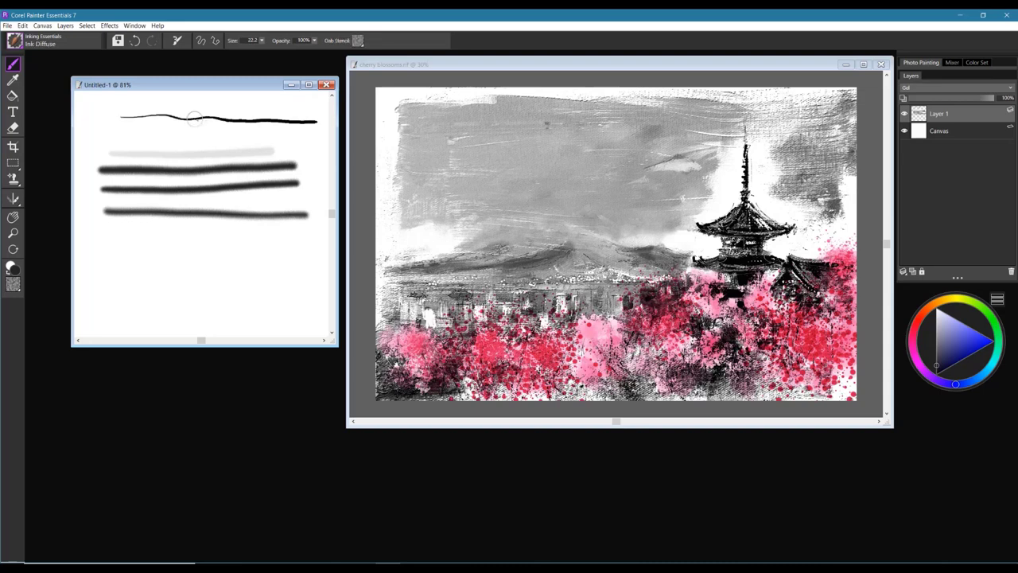
{"action": "left_click_drag", "start_coordinate": [190, 118], "coordinate": [205, 120]}
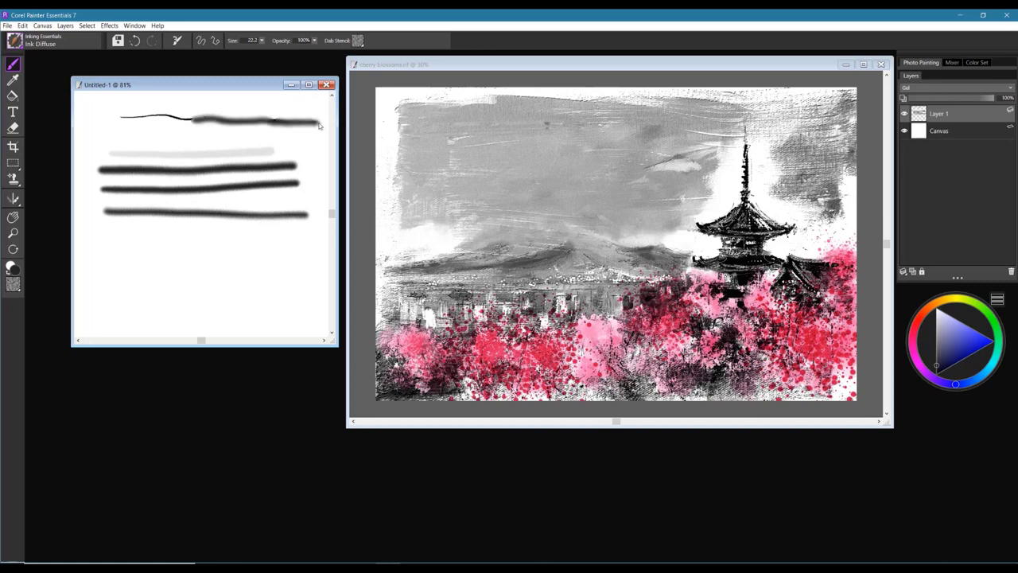
{"action": "mouse_move", "coordinate": [123, 119]}
{"action": "left_mouse_down"}
{"action": "mouse_move", "coordinate": [210, 124]}
{"action": "mouse_move", "coordinate": [263, 104]}
{"action": "mouse_move", "coordinate": [322, 118]}
{"action": "left_mouse_up"}
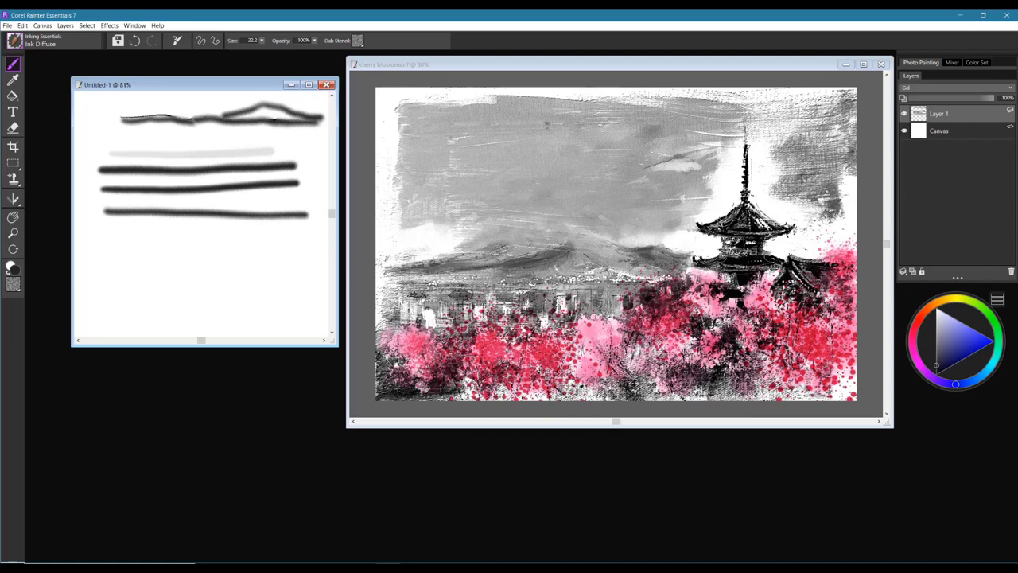
- Switch to the Ink Wash brush, clear Layer 1 and choose a light blue colour
{"action": "left_click", "coordinate": [206, 156]}
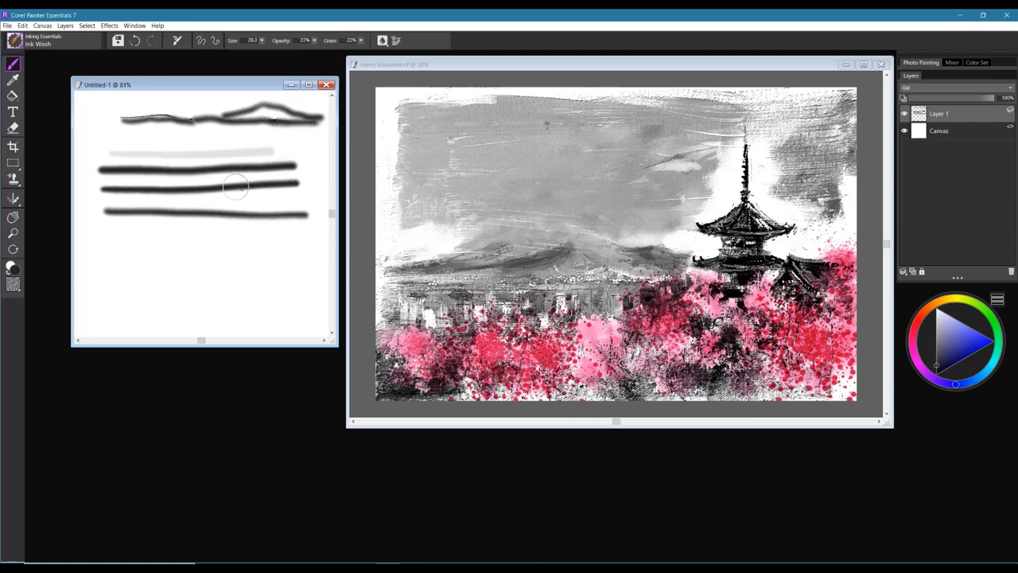
{"action": "key", "text": "Delete"}
{"action": "left_click", "coordinate": [985, 371]}
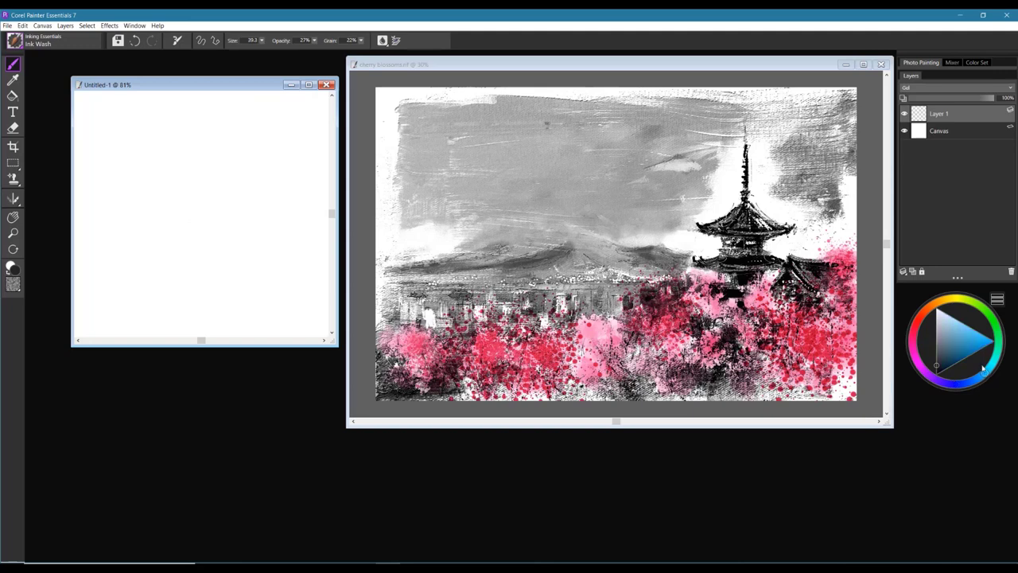
{"action": "left_click", "coordinate": [966, 334]}
- Enlarge the Ink Wash brush to 105.5 and paint a light blue sky around a white cloud area in the upper canvas
{"action": "left_click_drag", "start_coordinate": [145, 164], "coordinate": [174, 153]}
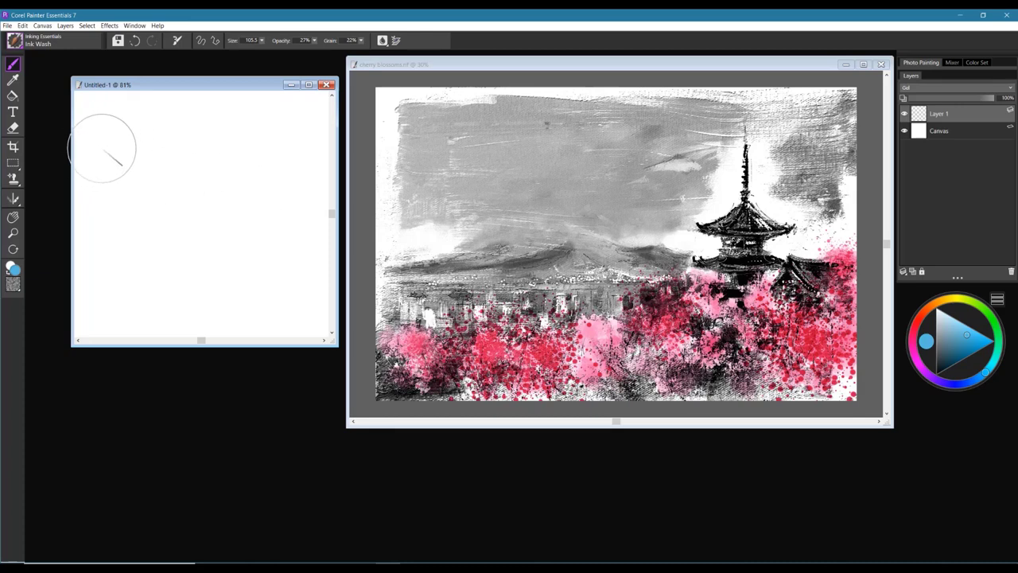
{"action": "mouse_move", "coordinate": [109, 164]}
{"action": "left_mouse_down"}
{"action": "mouse_move", "coordinate": [204, 132]}
{"action": "mouse_move", "coordinate": [86, 170]}
{"action": "mouse_move", "coordinate": [236, 124]}
{"action": "mouse_move", "coordinate": [103, 148]}
{"action": "mouse_move", "coordinate": [135, 115]}
{"action": "mouse_move", "coordinate": [113, 103]}
{"action": "mouse_move", "coordinate": [295, 100]}
{"action": "mouse_move", "coordinate": [301, 126]}
{"action": "mouse_move", "coordinate": [322, 140]}
{"action": "left_mouse_up"}
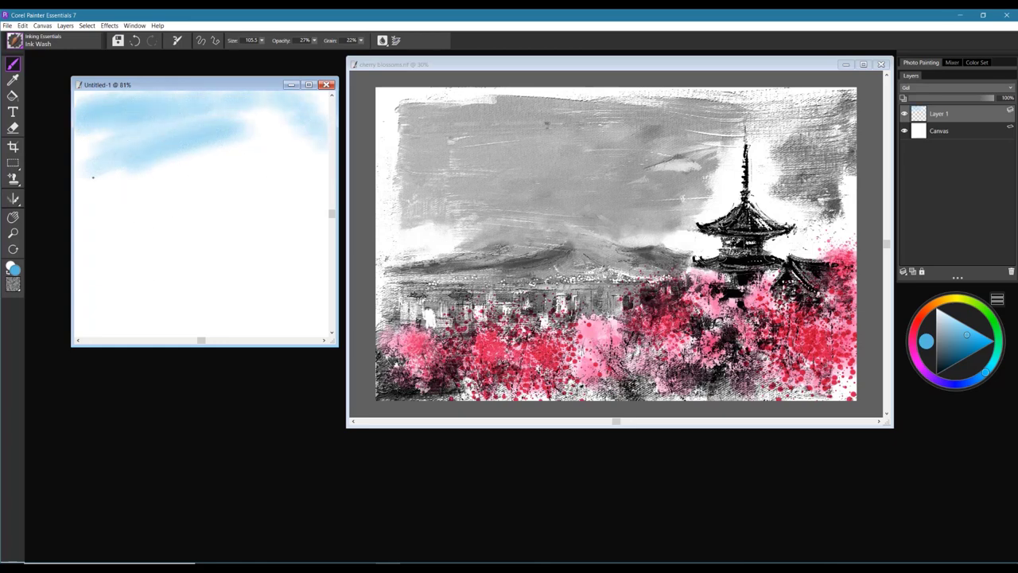
{"action": "mouse_move", "coordinate": [133, 179]}
{"action": "left_mouse_down"}
{"action": "mouse_move", "coordinate": [66, 156]}
{"action": "mouse_move", "coordinate": [132, 194]}
{"action": "mouse_move", "coordinate": [79, 199]}
{"action": "mouse_move", "coordinate": [139, 213]}
{"action": "mouse_move", "coordinate": [79, 232]}
{"action": "mouse_move", "coordinate": [155, 230]}
{"action": "left_mouse_up"}
{"action": "mouse_move", "coordinate": [87, 157]}
{"action": "left_mouse_down"}
{"action": "mouse_move", "coordinate": [293, 110]}
{"action": "mouse_move", "coordinate": [322, 196]}
{"action": "mouse_move", "coordinate": [299, 220]}
{"action": "left_mouse_up"}
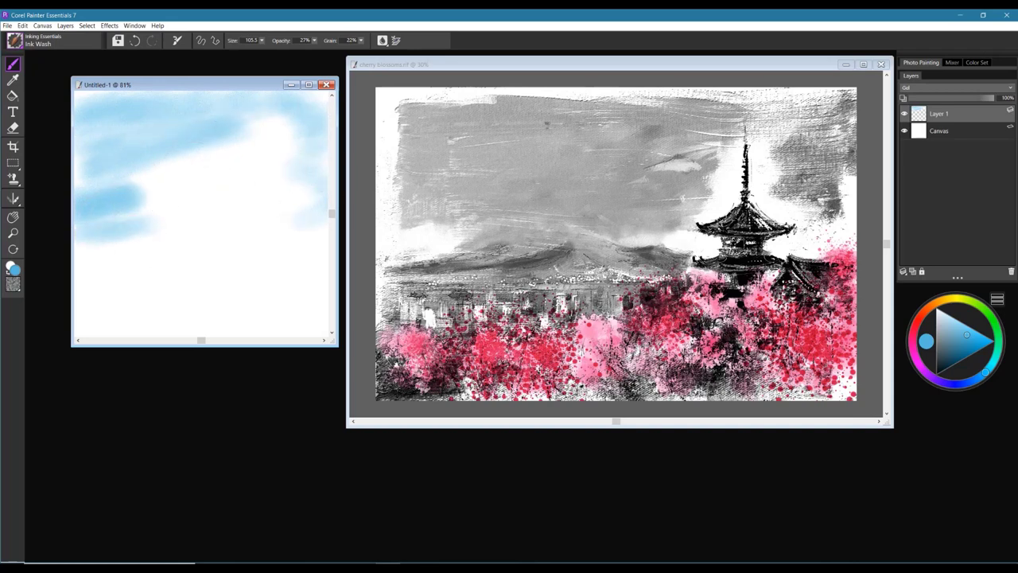
- Paint overlapping horizontal light blue wash strokes across the lower canvas as water
{"action": "mouse_move", "coordinate": [97, 261]}
{"action": "left_mouse_down"}
{"action": "mouse_move", "coordinate": [224, 252]}
{"action": "mouse_move", "coordinate": [327, 259]}
{"action": "left_mouse_up"}
{"action": "left_click_drag", "start_coordinate": [79, 270], "coordinate": [326, 270]}
{"action": "left_click_drag", "start_coordinate": [109, 288], "coordinate": [322, 278]}
{"action": "left_click_drag", "start_coordinate": [92, 309], "coordinate": [288, 302]}
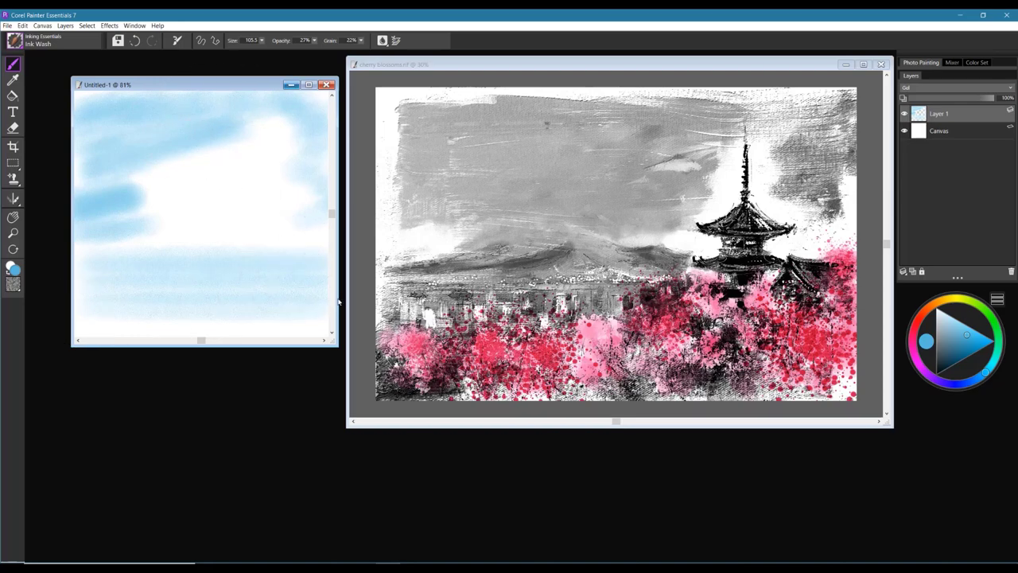
- Set the Ink Wash Diffusion to 14 and paint softer blue strokes into the edges of the white cloud area
{"action": "left_click", "coordinate": [383, 40]}
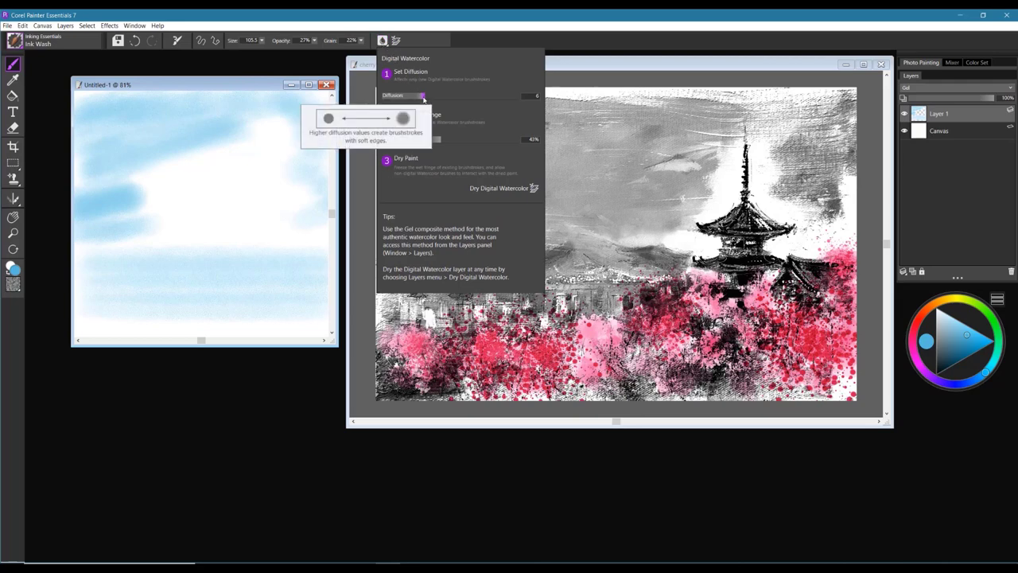
{"action": "left_click_drag", "start_coordinate": [424, 97], "coordinate": [477, 101]}
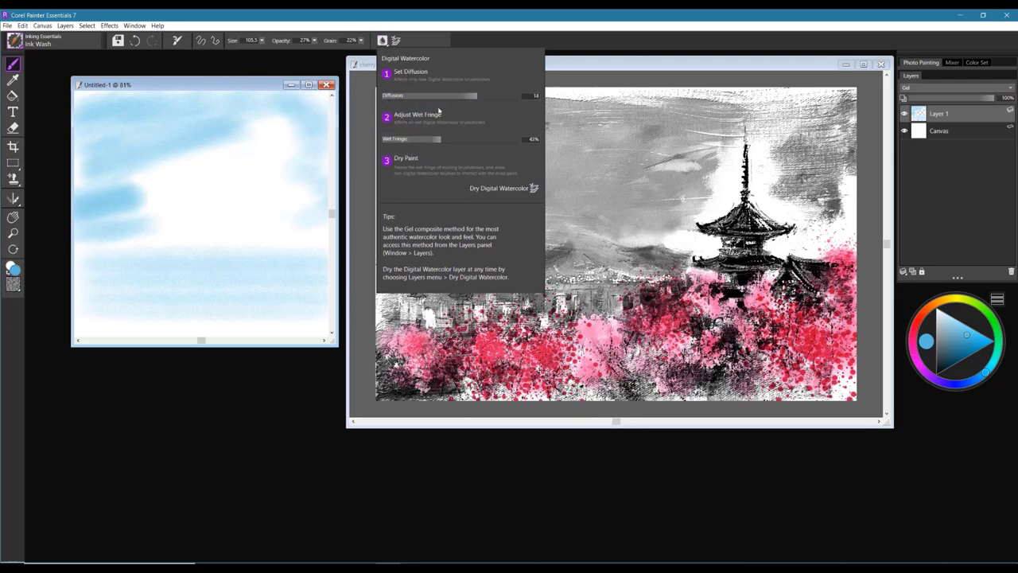
{"action": "left_click", "coordinate": [139, 177]}
{"action": "mouse_move", "coordinate": [212, 161]}
{"action": "left_mouse_down"}
{"action": "mouse_move", "coordinate": [250, 130]}
{"action": "mouse_move", "coordinate": [274, 135]}
{"action": "left_mouse_up"}
{"action": "mouse_move", "coordinate": [253, 179]}
{"action": "left_mouse_down"}
{"action": "mouse_move", "coordinate": [151, 182]}
{"action": "mouse_move", "coordinate": [159, 237]}
{"action": "mouse_move", "coordinate": [117, 241]}
{"action": "mouse_move", "coordinate": [129, 208]}
{"action": "mouse_move", "coordinate": [132, 234]}
{"action": "mouse_move", "coordinate": [83, 243]}
{"action": "left_mouse_up"}
{"action": "mouse_move", "coordinate": [285, 210]}
{"action": "left_mouse_down"}
{"action": "mouse_move", "coordinate": [303, 239]}
{"action": "mouse_move", "coordinate": [307, 188]}
{"action": "mouse_move", "coordinate": [278, 116]}
{"action": "mouse_move", "coordinate": [312, 101]}
{"action": "mouse_move", "coordinate": [157, 106]}
{"action": "left_mouse_up"}
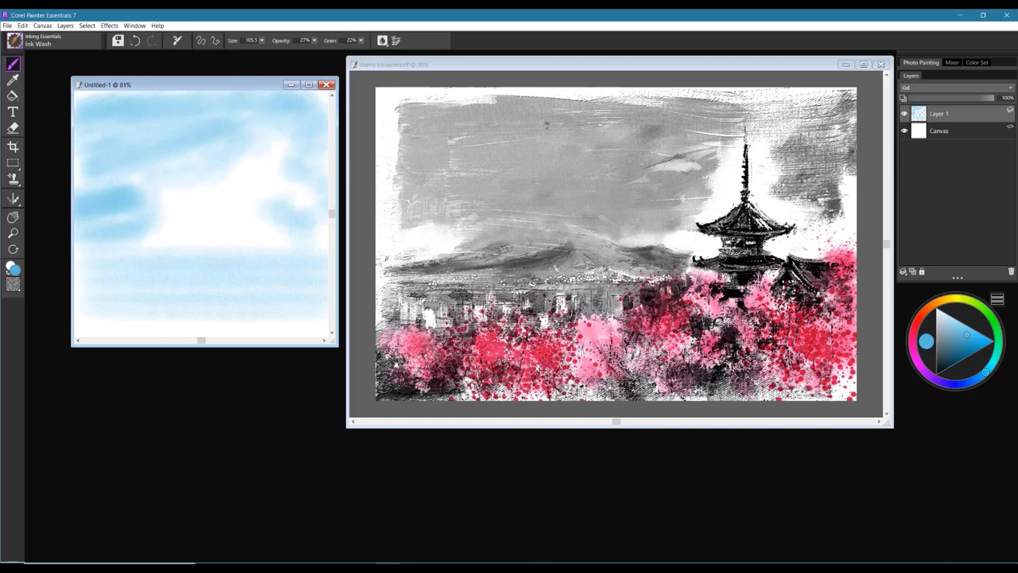
- Clear Layer 1, choose black and paint curved tapering strokes near the canvas centre with the Notan brush at size 45.7
{"action": "key", "text": "ctrl+a"}
{"action": "key", "text": "Delete"}
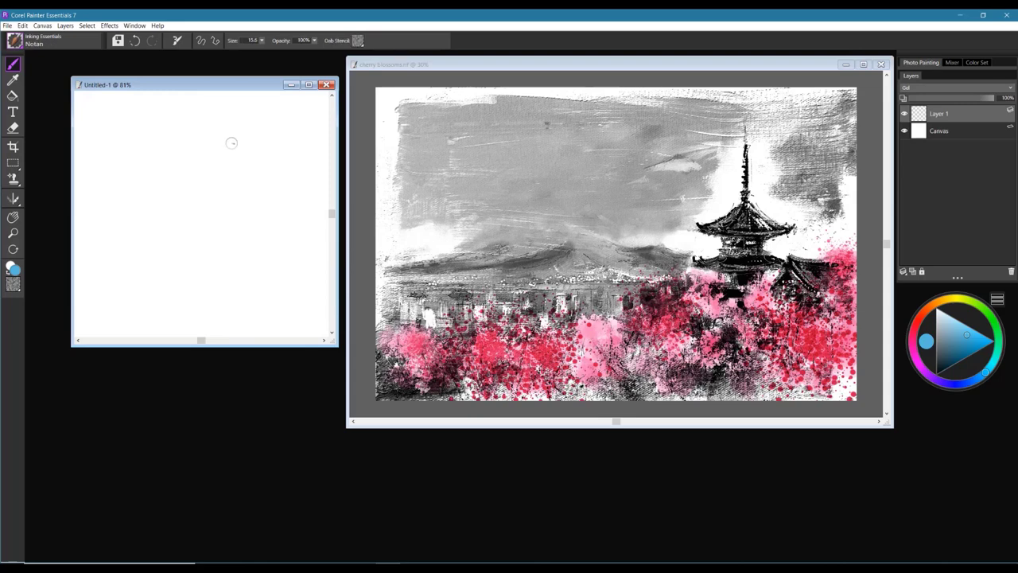
{"action": "left_click", "coordinate": [937, 374]}
{"action": "mouse_move", "coordinate": [165, 155]}
{"action": "left_mouse_down"}
{"action": "mouse_move", "coordinate": [151, 155]}
{"action": "mouse_move", "coordinate": [202, 130]}
{"action": "mouse_move", "coordinate": [245, 157]}
{"action": "mouse_move", "coordinate": [237, 178]}
{"action": "mouse_move", "coordinate": [278, 217]}
{"action": "mouse_move", "coordinate": [246, 242]}
{"action": "left_mouse_up"}
{"action": "mouse_move", "coordinate": [205, 205]}
{"action": "left_mouse_down"}
{"action": "mouse_move", "coordinate": [208, 223]}
{"action": "mouse_move", "coordinate": [182, 271]}
{"action": "left_mouse_up"}
{"action": "left_click_drag", "start_coordinate": [230, 150], "coordinate": [277, 173]}
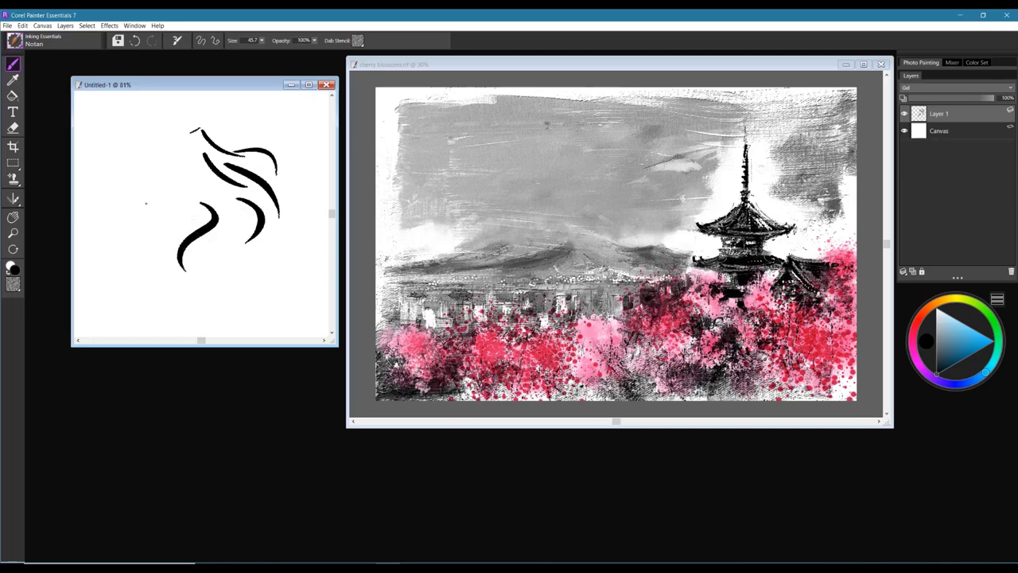
- Add more tapering Notan strokes down both sides of the canvas and short dabs near the bottom centre
{"action": "left_click_drag", "start_coordinate": [145, 191], "coordinate": [167, 240]}
{"action": "mouse_move", "coordinate": [232, 248]}
{"action": "left_mouse_down"}
{"action": "mouse_move", "coordinate": [279, 293]}
{"action": "mouse_move", "coordinate": [296, 264]}
{"action": "mouse_move", "coordinate": [285, 288]}
{"action": "left_mouse_up"}
{"action": "mouse_move", "coordinate": [219, 121]}
{"action": "left_mouse_down"}
{"action": "mouse_move", "coordinate": [238, 116]}
{"action": "mouse_move", "coordinate": [281, 137]}
{"action": "mouse_move", "coordinate": [254, 143]}
{"action": "mouse_move", "coordinate": [294, 176]}
{"action": "mouse_move", "coordinate": [325, 181]}
{"action": "mouse_move", "coordinate": [302, 273]}
{"action": "left_mouse_up"}
{"action": "left_click_drag", "start_coordinate": [315, 237], "coordinate": [316, 309]}
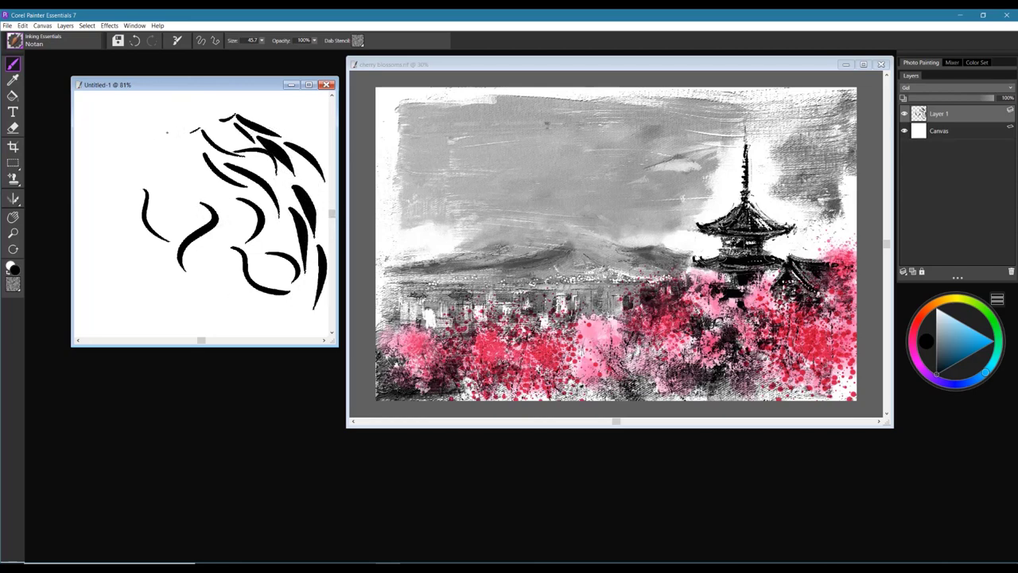
{"action": "mouse_move", "coordinate": [164, 130]}
{"action": "left_mouse_down"}
{"action": "mouse_move", "coordinate": [118, 168]}
{"action": "mouse_move", "coordinate": [145, 208]}
{"action": "left_mouse_up"}
{"action": "mouse_move", "coordinate": [172, 154]}
{"action": "left_mouse_down"}
{"action": "mouse_move", "coordinate": [159, 217]}
{"action": "mouse_move", "coordinate": [108, 253]}
{"action": "mouse_move", "coordinate": [134, 288]}
{"action": "mouse_move", "coordinate": [169, 304]}
{"action": "mouse_move", "coordinate": [150, 302]}
{"action": "left_mouse_up"}
{"action": "mouse_move", "coordinate": [152, 271]}
{"action": "left_mouse_down"}
{"action": "mouse_move", "coordinate": [135, 291]}
{"action": "mouse_move", "coordinate": [116, 271]}
{"action": "left_mouse_up"}
{"action": "left_click_drag", "start_coordinate": [181, 276], "coordinate": [207, 287]}
{"action": "left_click", "coordinate": [195, 279]}
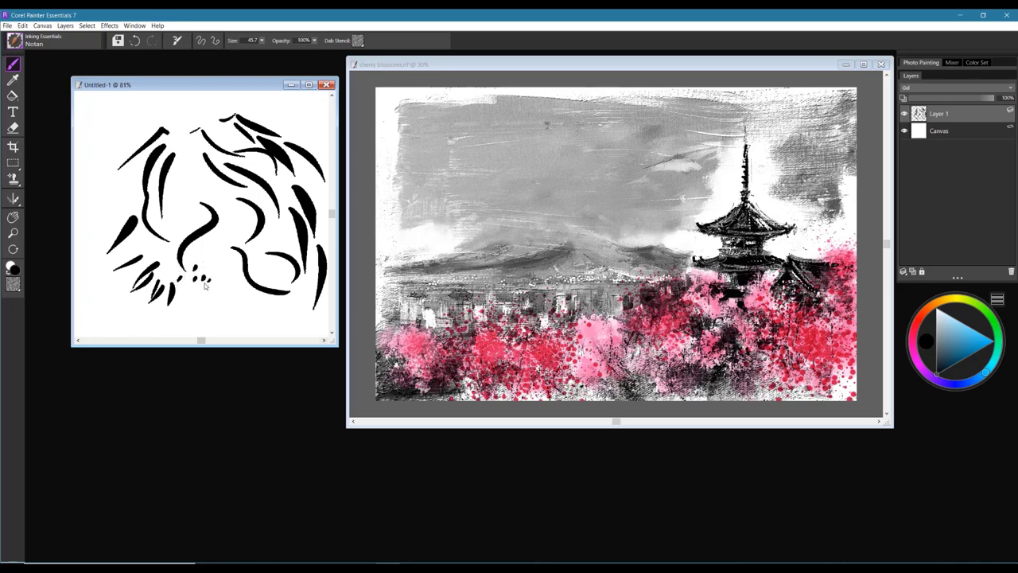
- Clear Layer 1 and paint a thick vertical black bamboo stalk with a joint using the Notan brush
{"action": "key", "text": "ctrl+a"}
{"action": "key", "text": "Delete"}
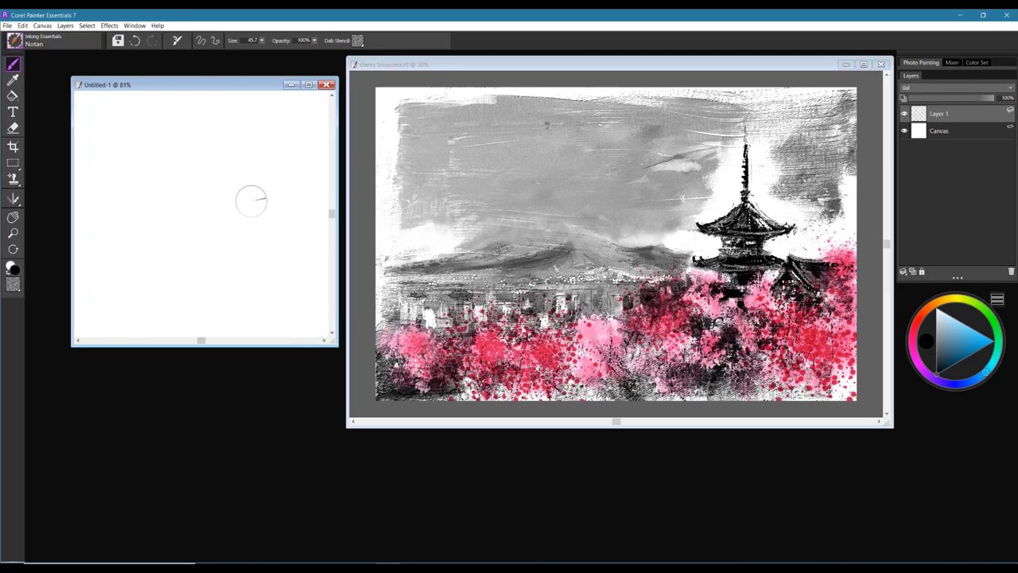
{"action": "mouse_move", "coordinate": [202, 97]}
{"action": "left_mouse_down"}
{"action": "mouse_move", "coordinate": [207, 237]}
{"action": "mouse_move", "coordinate": [203, 226]}
{"action": "mouse_move", "coordinate": [214, 220]}
{"action": "mouse_move", "coordinate": [201, 246]}
{"action": "mouse_move", "coordinate": [203, 334]}
{"action": "left_mouse_up"}
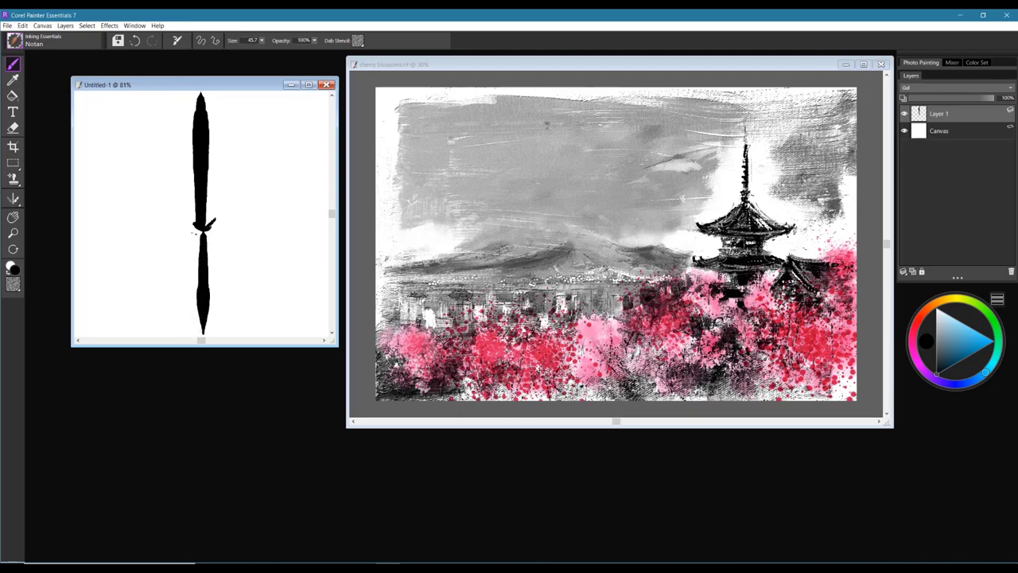
{"action": "left_click_drag", "start_coordinate": [196, 232], "coordinate": [199, 336]}
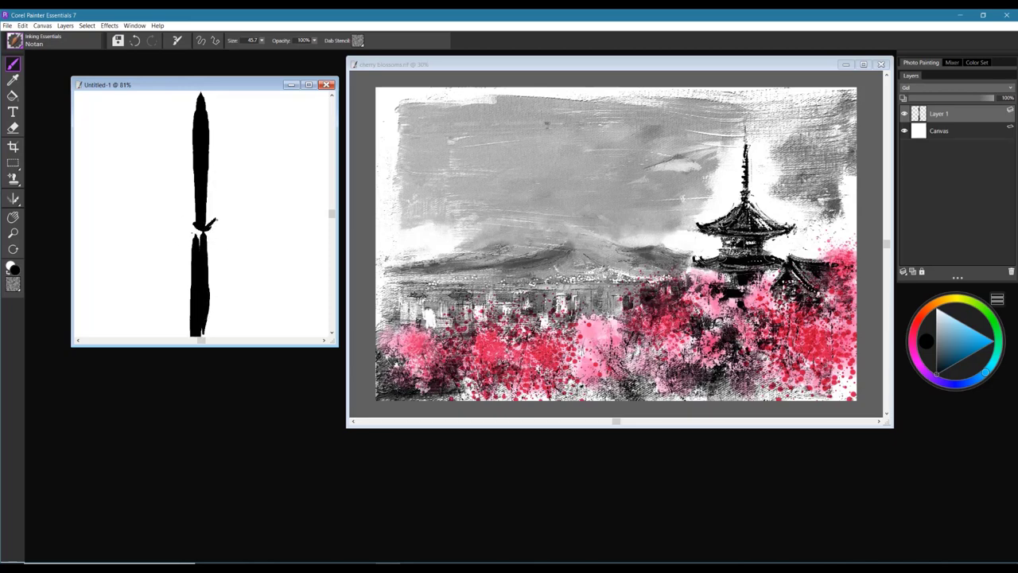
- Paint leafy bamboo branches with tapering black leaves at the stalk's upper left and to the right of its joint
{"action": "mouse_move", "coordinate": [241, 206]}
{"action": "left_mouse_down"}
{"action": "mouse_move", "coordinate": [279, 187]}
{"action": "mouse_move", "coordinate": [288, 233]}
{"action": "mouse_move", "coordinate": [310, 220]}
{"action": "mouse_move", "coordinate": [302, 234]}
{"action": "mouse_move", "coordinate": [315, 260]}
{"action": "left_mouse_up"}
{"action": "mouse_move", "coordinate": [195, 102]}
{"action": "left_mouse_down"}
{"action": "mouse_move", "coordinate": [126, 131]}
{"action": "mouse_move", "coordinate": [151, 139]}
{"action": "mouse_move", "coordinate": [105, 183]}
{"action": "left_mouse_up"}
{"action": "left_click_drag", "start_coordinate": [125, 150], "coordinate": [118, 199]}
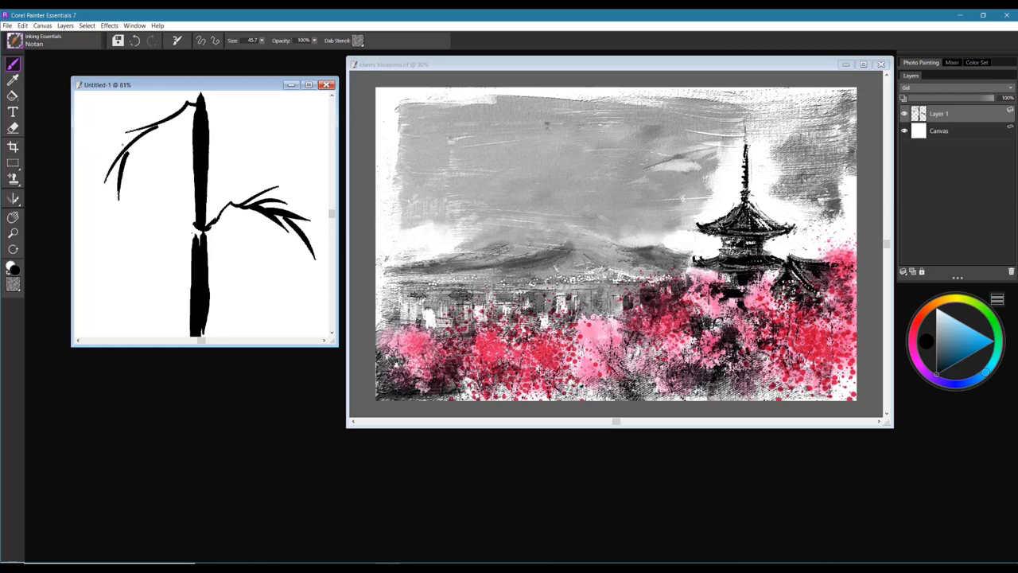
{"action": "left_click_drag", "start_coordinate": [127, 141], "coordinate": [77, 188]}
{"action": "left_click_drag", "start_coordinate": [133, 137], "coordinate": [97, 179]}
{"action": "left_click_drag", "start_coordinate": [145, 142], "coordinate": [140, 164]}
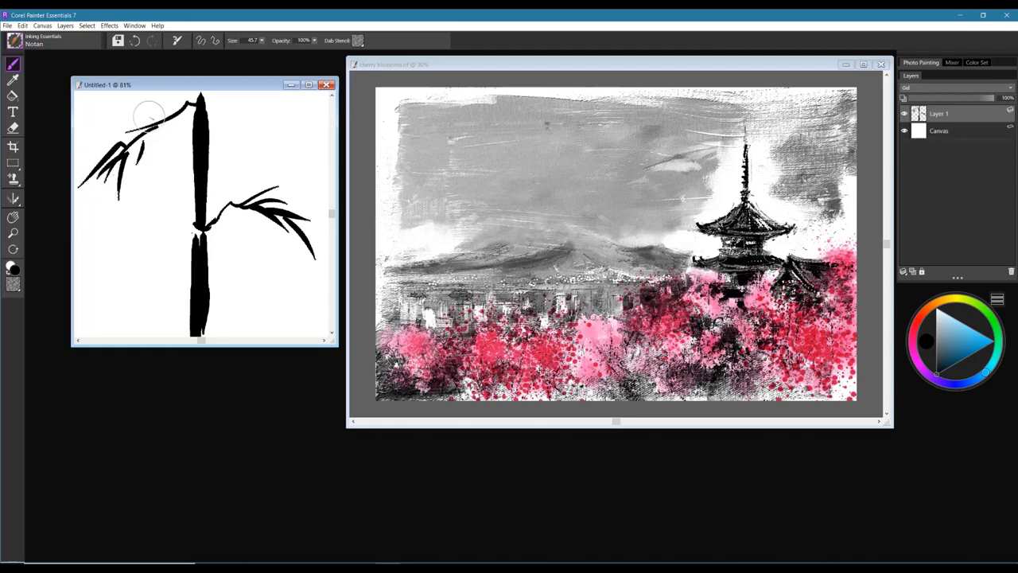
{"action": "mouse_move", "coordinate": [151, 116]}
{"action": "left_mouse_down"}
{"action": "mouse_move", "coordinate": [91, 147]}
{"action": "mouse_move", "coordinate": [144, 120]}
{"action": "mouse_move", "coordinate": [111, 151]}
{"action": "mouse_move", "coordinate": [138, 133]}
{"action": "left_mouse_up"}
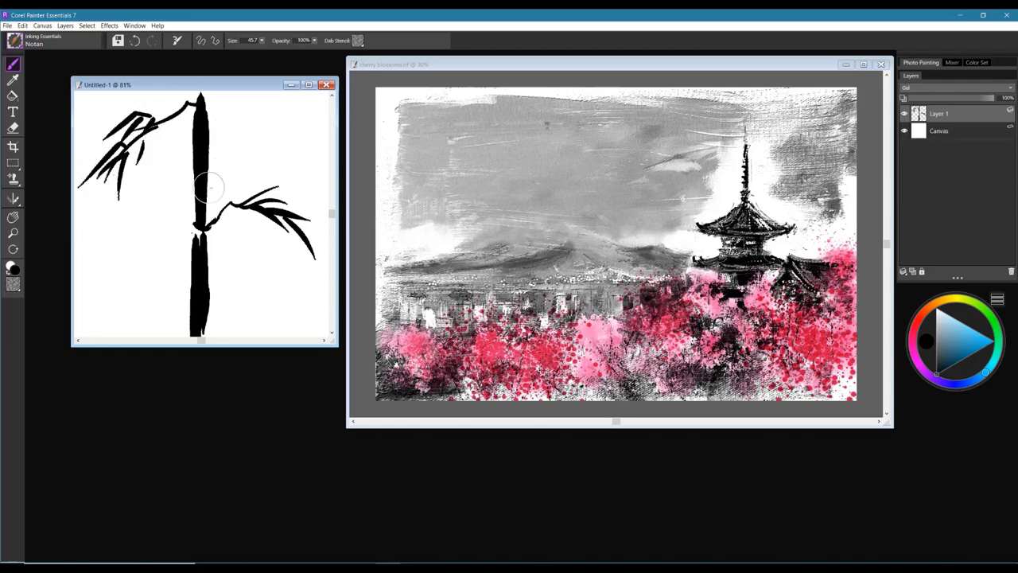
{"action": "mouse_move", "coordinate": [237, 208]}
{"action": "left_mouse_down"}
{"action": "mouse_move", "coordinate": [258, 224]}
{"action": "mouse_move", "coordinate": [199, 243]}
{"action": "mouse_move", "coordinate": [261, 219]}
{"action": "mouse_move", "coordinate": [287, 242]}
{"action": "left_mouse_up"}
{"action": "mouse_move", "coordinate": [257, 183]}
{"action": "left_mouse_down"}
{"action": "mouse_move", "coordinate": [267, 163]}
{"action": "mouse_move", "coordinate": [308, 185]}
{"action": "mouse_move", "coordinate": [310, 210]}
{"action": "mouse_move", "coordinate": [328, 204]}
{"action": "left_mouse_up"}
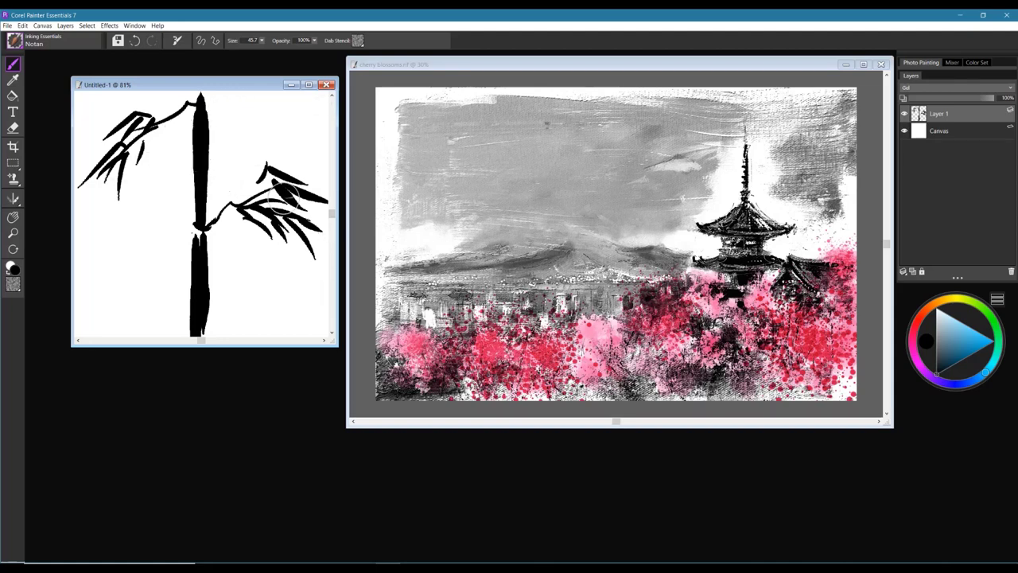
- Clear Layer 1 and paint several straight, slightly slanted black strokes in the upper canvas with the Score brush
{"action": "key", "text": "ctrl+a"}
{"action": "key", "text": "Delete"}
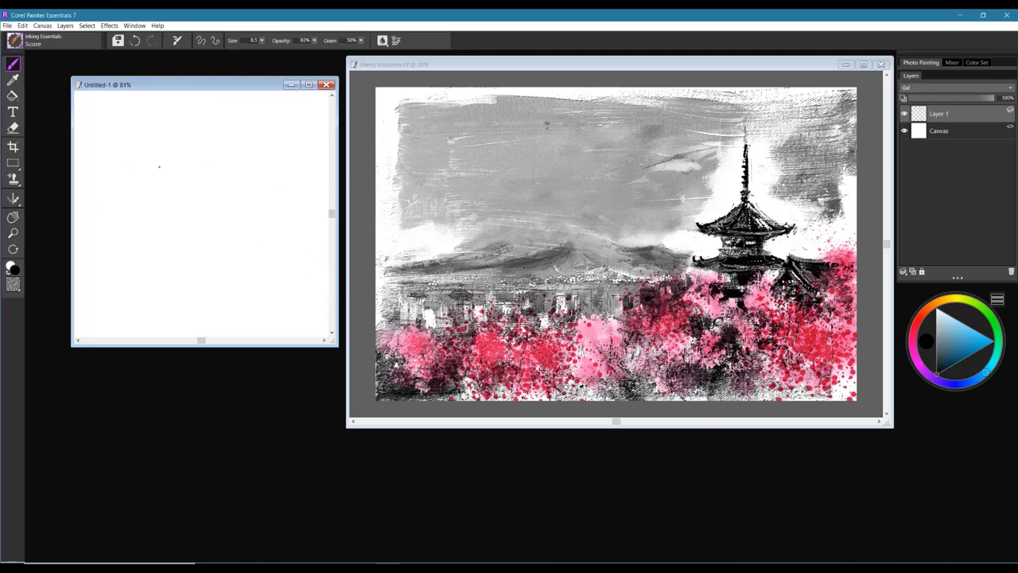
{"action": "left_click_drag", "start_coordinate": [131, 168], "coordinate": [246, 159]}
{"action": "left_click_drag", "start_coordinate": [131, 205], "coordinate": [242, 175]}
{"action": "mouse_move", "coordinate": [155, 157]}
{"action": "left_mouse_down"}
{"action": "mouse_move", "coordinate": [253, 131]}
{"action": "mouse_move", "coordinate": [185, 141]}
{"action": "left_mouse_up"}
{"action": "left_click_drag", "start_coordinate": [251, 128], "coordinate": [132, 149]}
{"action": "left_click_drag", "start_coordinate": [292, 155], "coordinate": [205, 185]}
{"action": "left_click_drag", "start_coordinate": [139, 220], "coordinate": [237, 213]}
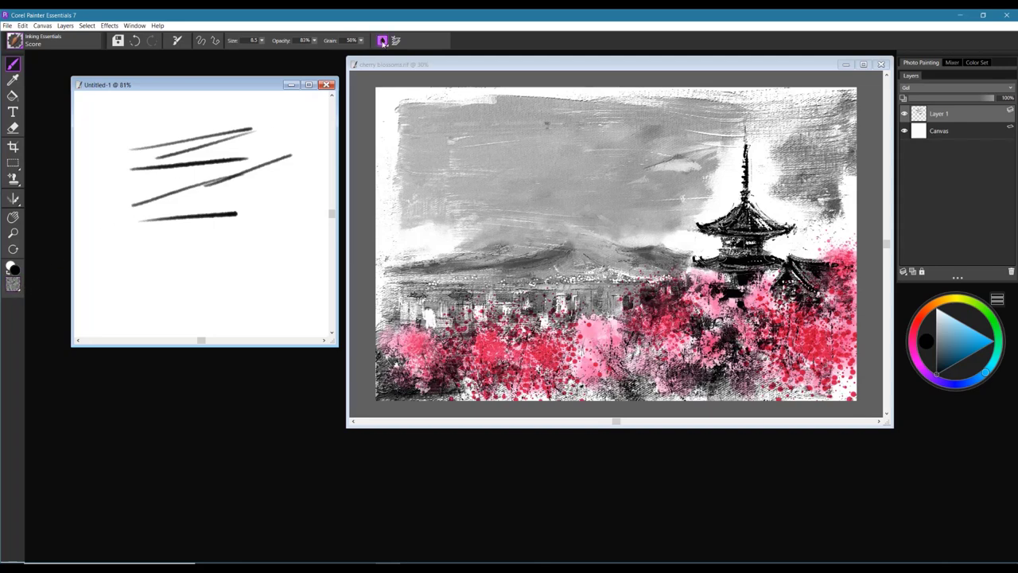
- Add wavy and curved Score strokes below the straight ones, and dark Score accents to the cherry blossoms painting's mountain ridges and pagoda
{"action": "left_click", "coordinate": [383, 41]}
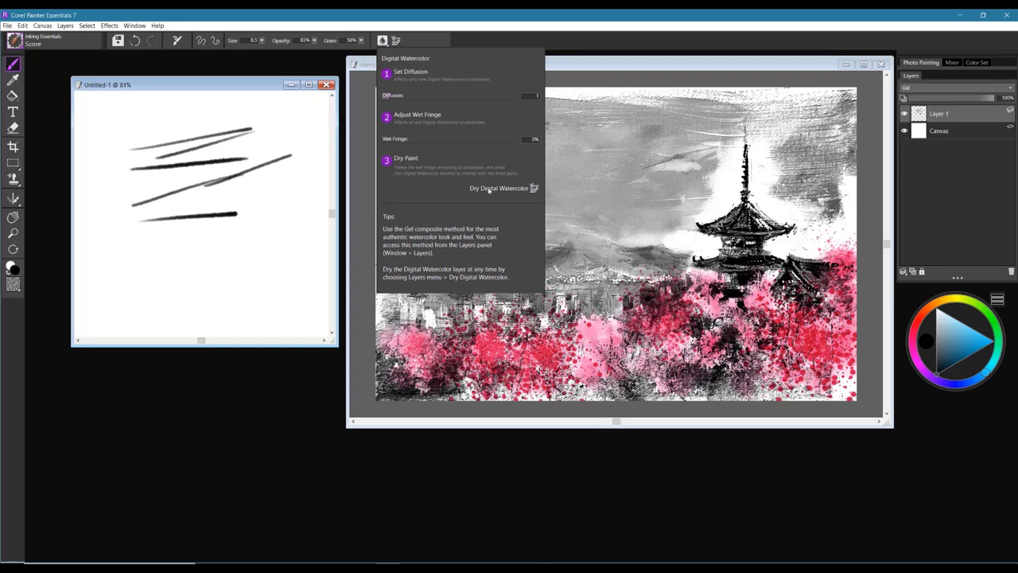
{"action": "left_click", "coordinate": [196, 252]}
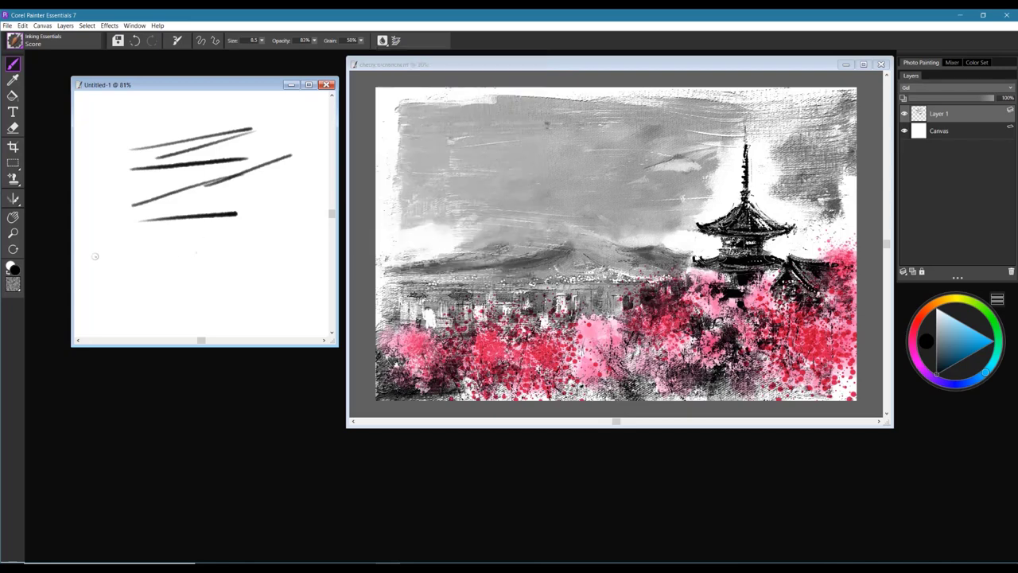
{"action": "mouse_move", "coordinate": [211, 253]}
{"action": "left_mouse_down"}
{"action": "mouse_move", "coordinate": [262, 236]}
{"action": "mouse_move", "coordinate": [269, 248]}
{"action": "mouse_move", "coordinate": [224, 238]}
{"action": "mouse_move", "coordinate": [305, 247]}
{"action": "left_mouse_up"}
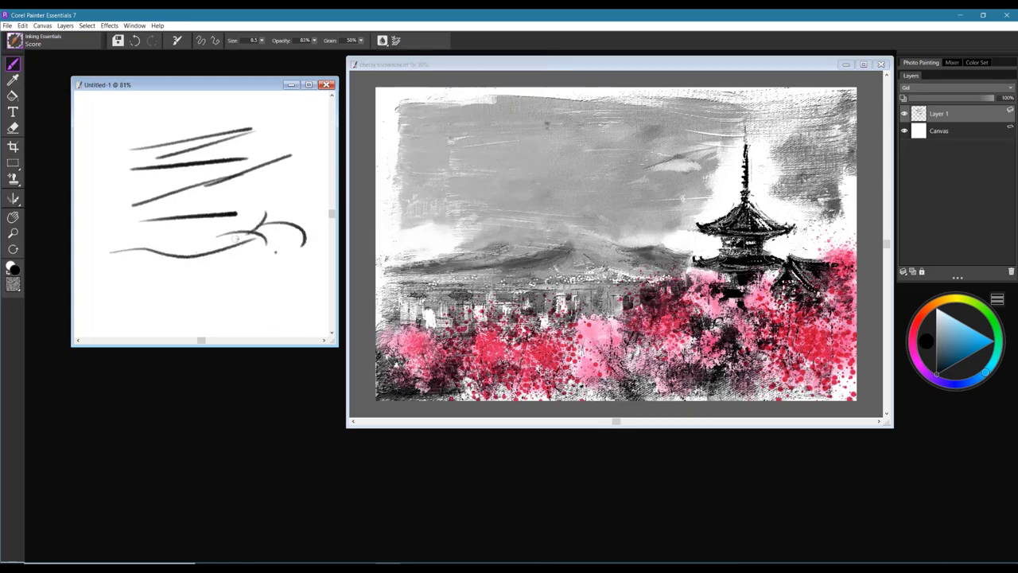
{"action": "left_click", "coordinate": [547, 125]}
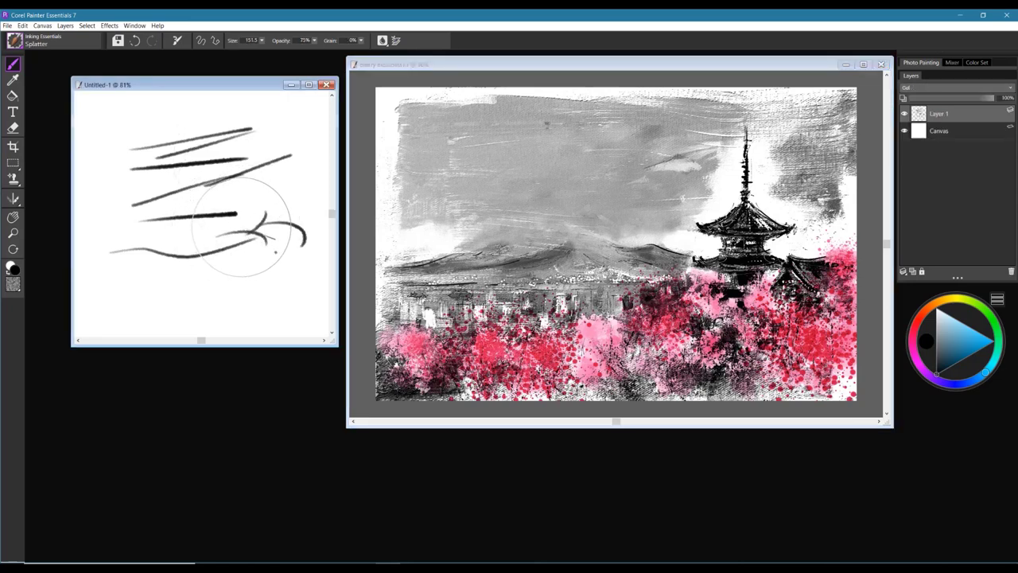
- Clear Layer 1 and choose a bright red colour for the Splatter brush
{"action": "key", "text": "ctrl+a"}
{"action": "key", "text": "Delete"}
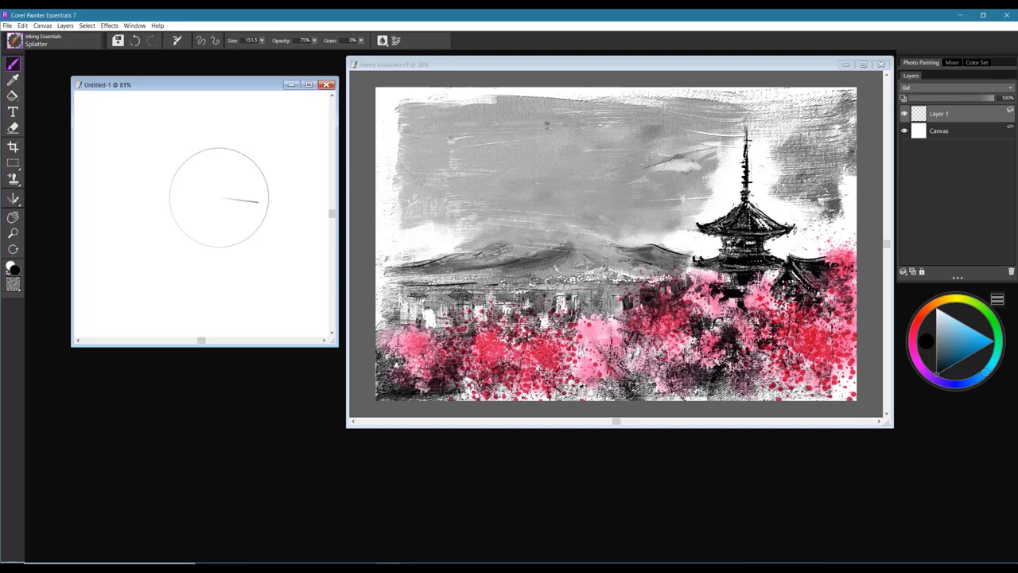
{"action": "left_click_drag", "start_coordinate": [257, 204], "coordinate": [257, 204]}
{"action": "left_click", "coordinate": [916, 326]}
{"action": "left_click", "coordinate": [980, 344]}
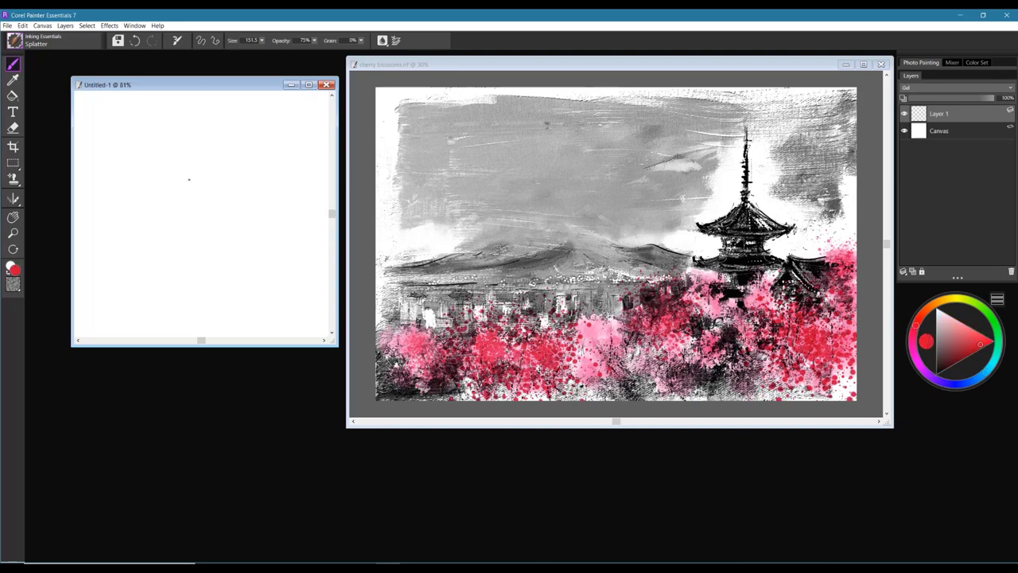
- Paint red splatters over the upper left part of the canvas and undo the last stroke
{"action": "left_click_drag", "start_coordinate": [200, 180], "coordinate": [204, 193]}
{"action": "left_click_drag", "start_coordinate": [151, 162], "coordinate": [159, 199]}
{"action": "key", "text": "ctrl+z"}
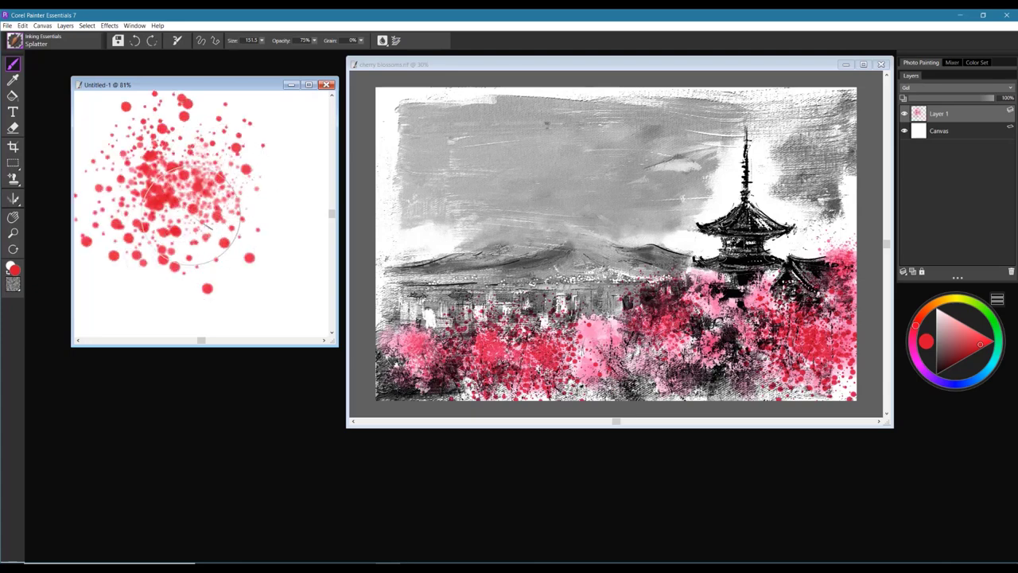
- Clear Layer 1 and scatter red Splatter strokes across the upper and middle part of the blank canvas
{"action": "key", "text": "ctrl+a"}
{"action": "key", "text": "Delete"}
{"action": "mouse_move", "coordinate": [190, 181]}
{"action": "left_mouse_down"}
{"action": "mouse_move", "coordinate": [222, 163]}
{"action": "mouse_move", "coordinate": [210, 162]}
{"action": "mouse_move", "coordinate": [232, 159]}
{"action": "mouse_move", "coordinate": [244, 186]}
{"action": "mouse_move", "coordinate": [229, 153]}
{"action": "mouse_move", "coordinate": [235, 164]}
{"action": "mouse_move", "coordinate": [217, 149]}
{"action": "mouse_move", "coordinate": [215, 159]}
{"action": "mouse_move", "coordinate": [186, 148]}
{"action": "mouse_move", "coordinate": [222, 156]}
{"action": "mouse_move", "coordinate": [221, 145]}
{"action": "mouse_move", "coordinate": [241, 168]}
{"action": "mouse_move", "coordinate": [240, 160]}
{"action": "mouse_move", "coordinate": [267, 162]}
{"action": "mouse_move", "coordinate": [241, 152]}
{"action": "mouse_move", "coordinate": [263, 161]}
{"action": "left_mouse_up"}
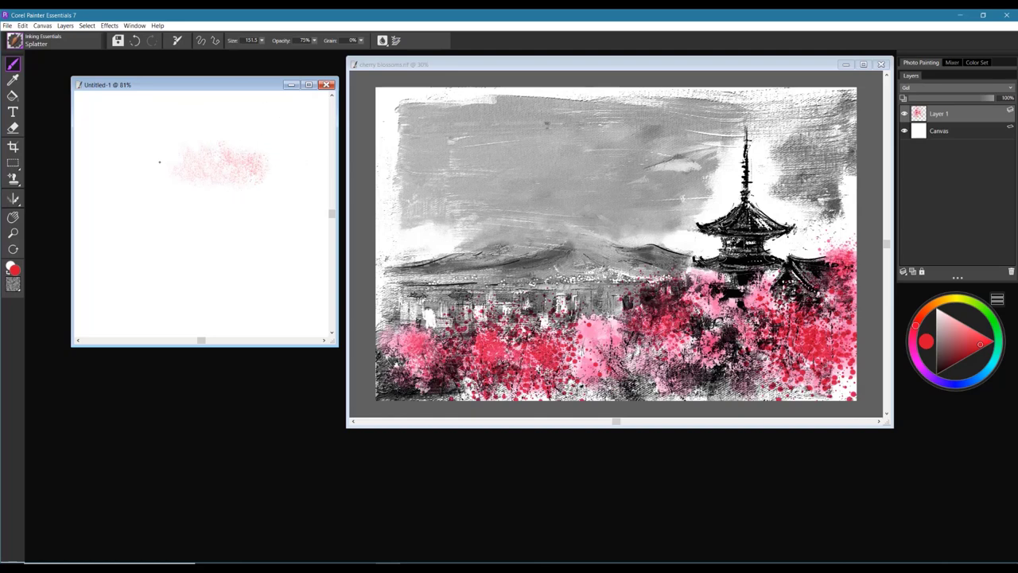
{"action": "mouse_move", "coordinate": [159, 161]}
{"action": "left_mouse_down"}
{"action": "mouse_move", "coordinate": [183, 177]}
{"action": "mouse_move", "coordinate": [174, 172]}
{"action": "mouse_move", "coordinate": [217, 175]}
{"action": "mouse_move", "coordinate": [241, 159]}
{"action": "mouse_move", "coordinate": [269, 186]}
{"action": "mouse_move", "coordinate": [178, 206]}
{"action": "mouse_move", "coordinate": [207, 218]}
{"action": "mouse_move", "coordinate": [236, 202]}
{"action": "mouse_move", "coordinate": [233, 235]}
{"action": "mouse_move", "coordinate": [170, 242]}
{"action": "mouse_move", "coordinate": [177, 209]}
{"action": "mouse_move", "coordinate": [128, 169]}
{"action": "mouse_move", "coordinate": [152, 183]}
{"action": "mouse_move", "coordinate": [231, 168]}
{"action": "mouse_move", "coordinate": [280, 290]}
{"action": "left_mouse_up"}
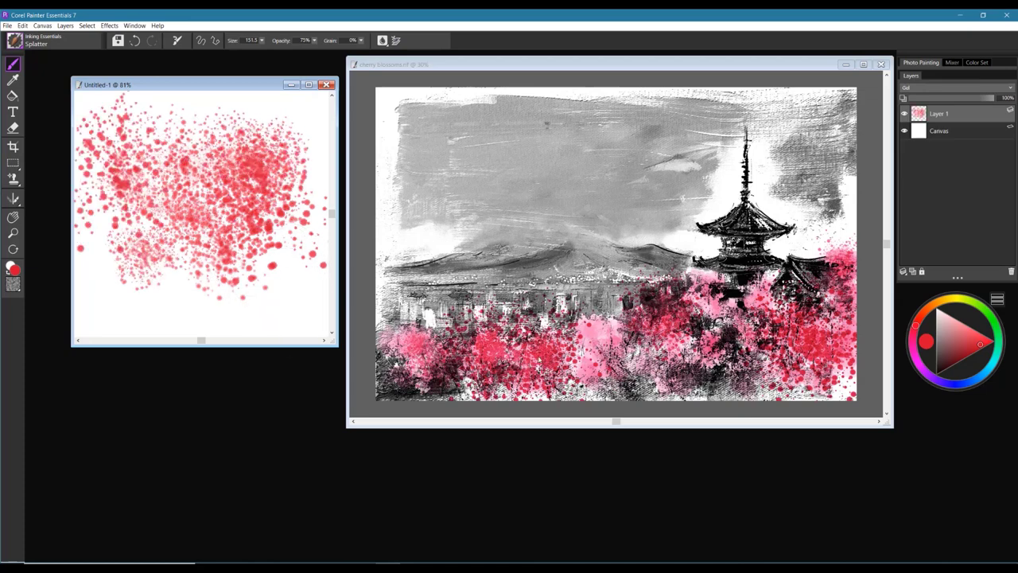
- Clear Layer 1 and add deep pink splatters to the cherry blossoms painting's central blossoms, lower left corner and sky beside the pagoda
{"action": "key", "text": "Delete"}
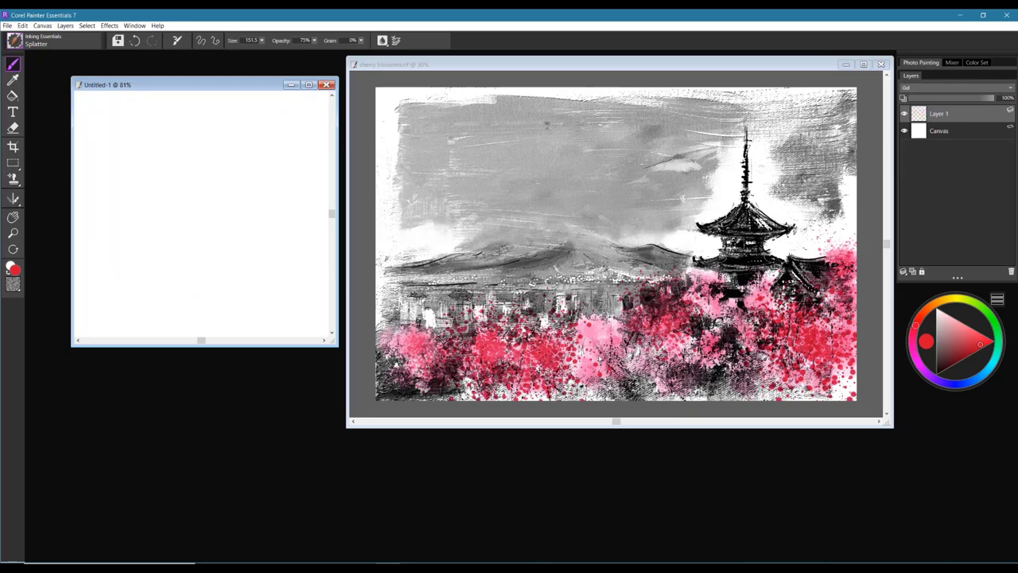
{"action": "left_click", "coordinate": [965, 348]}
{"action": "left_click_drag", "start_coordinate": [968, 348], "coordinate": [979, 343]}
{"action": "left_click", "coordinate": [593, 338]}
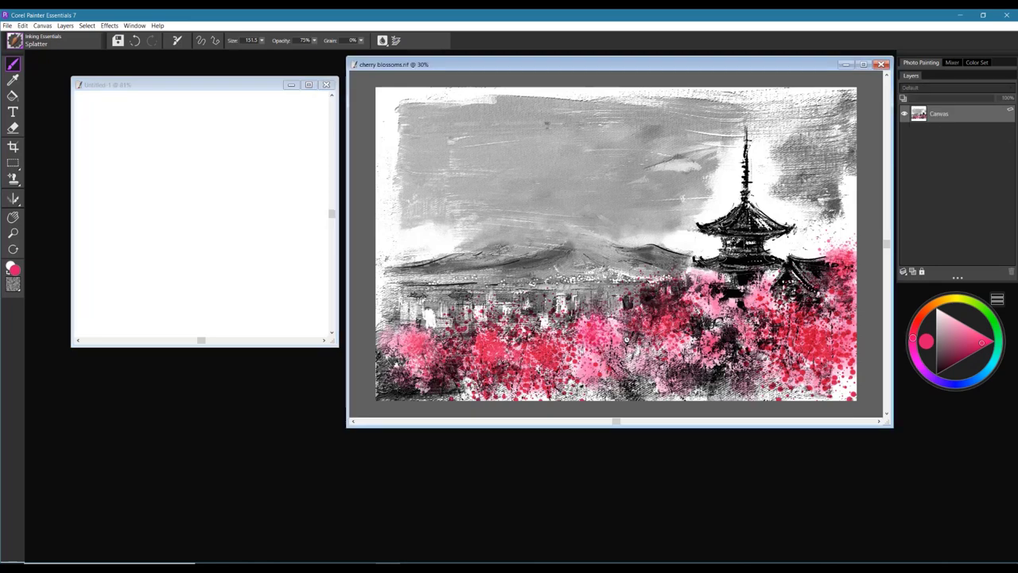
{"action": "mouse_move", "coordinate": [800, 248]}
{"action": "left_mouse_down"}
{"action": "mouse_move", "coordinate": [841, 231]}
{"action": "mouse_move", "coordinate": [815, 219]}
{"action": "left_mouse_up"}
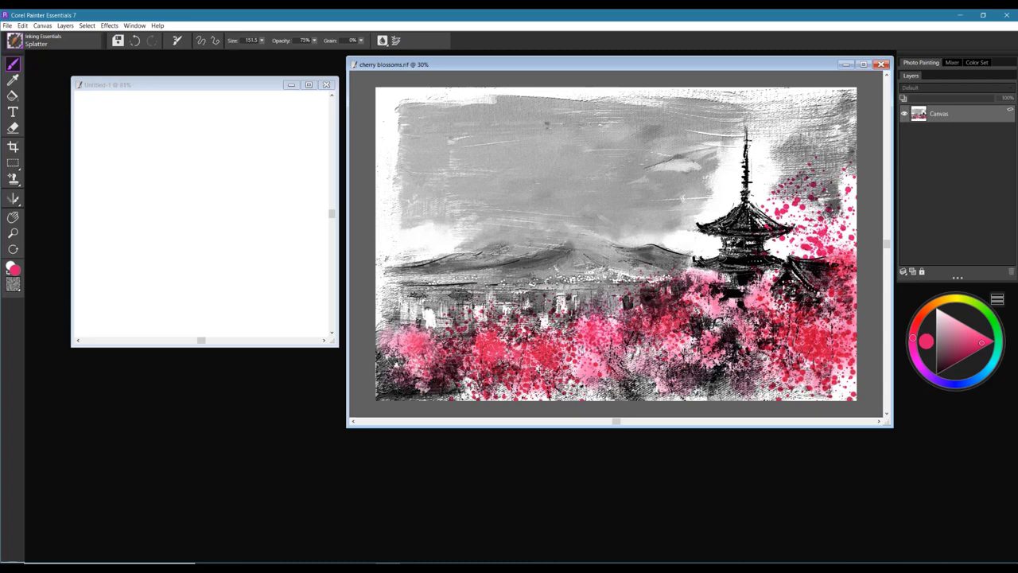
{"action": "left_click_drag", "start_coordinate": [397, 355], "coordinate": [391, 372]}
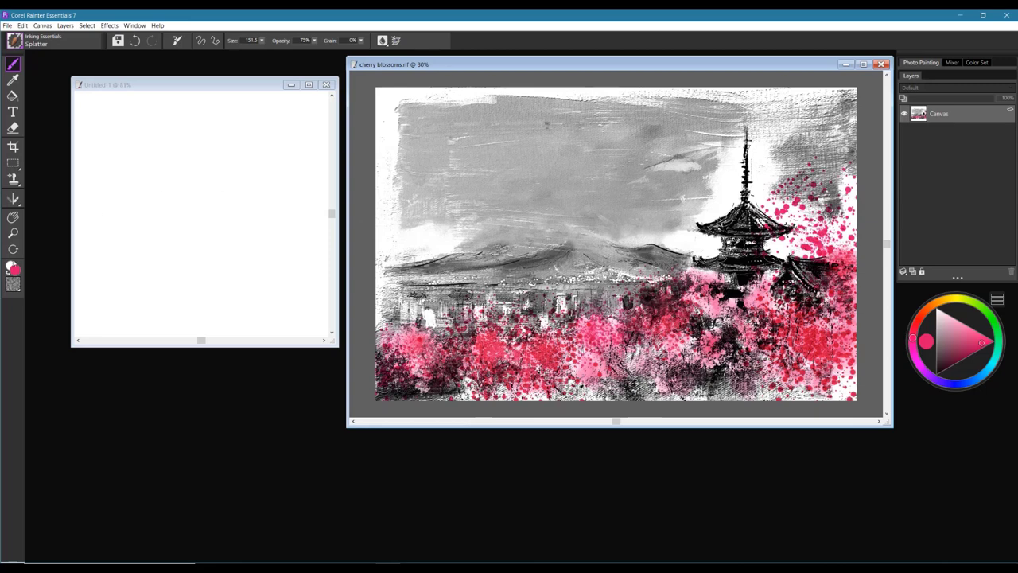
- Choose the Spotty brush in black and paint connected mountain-ridge strokes across the upper part of the blank canvas
{"action": "left_click", "coordinate": [197, 180]}
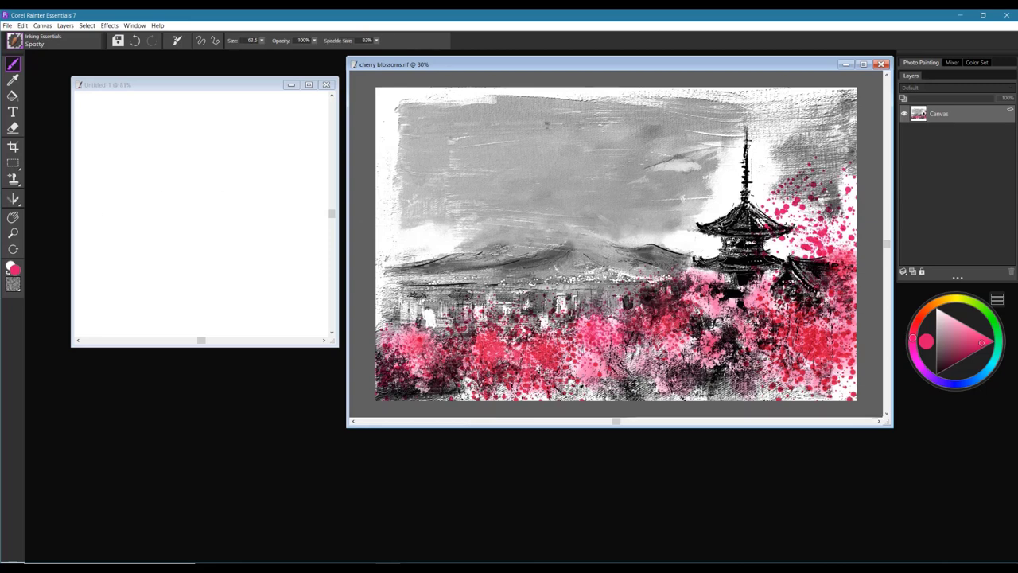
{"action": "left_click", "coordinate": [936, 373]}
{"action": "left_click_drag", "start_coordinate": [183, 172], "coordinate": [197, 185]}
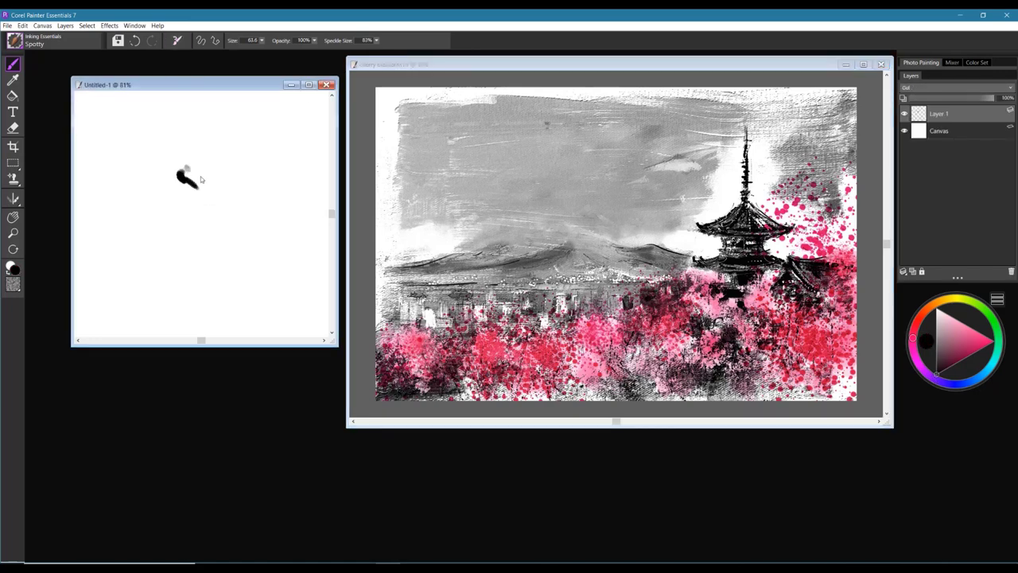
{"action": "mouse_move", "coordinate": [174, 144]}
{"action": "left_mouse_down"}
{"action": "mouse_move", "coordinate": [205, 137]}
{"action": "mouse_move", "coordinate": [224, 165]}
{"action": "left_mouse_up"}
{"action": "mouse_move", "coordinate": [131, 170]}
{"action": "left_mouse_down"}
{"action": "mouse_move", "coordinate": [197, 191]}
{"action": "mouse_move", "coordinate": [272, 178]}
{"action": "left_mouse_up"}
{"action": "mouse_move", "coordinate": [209, 137]}
{"action": "left_mouse_down"}
{"action": "mouse_move", "coordinate": [285, 180]}
{"action": "mouse_move", "coordinate": [135, 165]}
{"action": "mouse_move", "coordinate": [78, 199]}
{"action": "mouse_move", "coordinate": [205, 146]}
{"action": "mouse_move", "coordinate": [321, 197]}
{"action": "left_mouse_up"}
{"action": "left_click_drag", "start_coordinate": [274, 169], "coordinate": [315, 147]}
{"action": "left_click_drag", "start_coordinate": [315, 150], "coordinate": [319, 188]}
{"action": "left_click", "coordinate": [268, 158]}
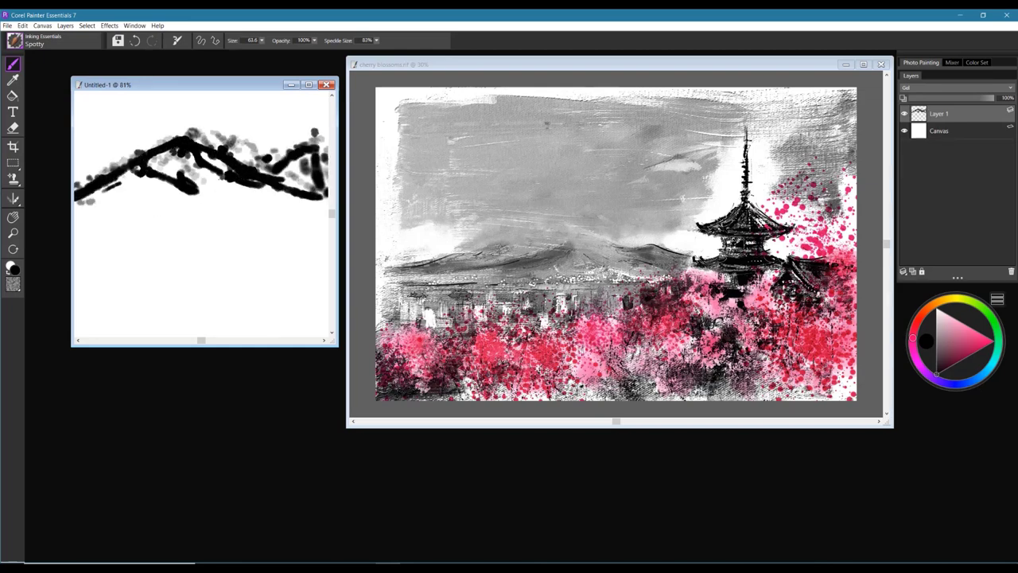
- Add a second ridge line and extra black Spotty strokes above and around the painted mountain ridge
{"action": "mouse_move", "coordinate": [179, 134]}
{"action": "left_mouse_down"}
{"action": "mouse_move", "coordinate": [95, 147]}
{"action": "mouse_move", "coordinate": [164, 132]}
{"action": "left_mouse_up"}
{"action": "mouse_move", "coordinate": [223, 154]}
{"action": "left_mouse_down"}
{"action": "mouse_move", "coordinate": [270, 132]}
{"action": "mouse_move", "coordinate": [291, 155]}
{"action": "left_mouse_up"}
{"action": "left_click_drag", "start_coordinate": [258, 130], "coordinate": [247, 131]}
{"action": "left_click_drag", "start_coordinate": [298, 202], "coordinate": [320, 205]}
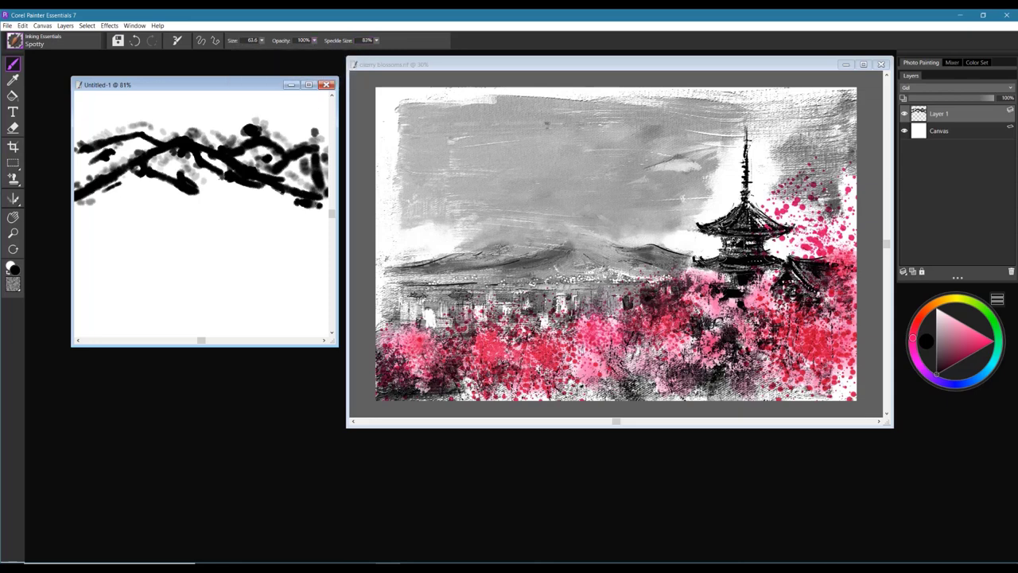
- Clear Layer 1, set the Spotty brush's Speckle Size to 24%, and paint a thinner black ridge across the upper canvas
{"action": "key", "text": "Delete"}
{"action": "left_click", "coordinate": [378, 41]}
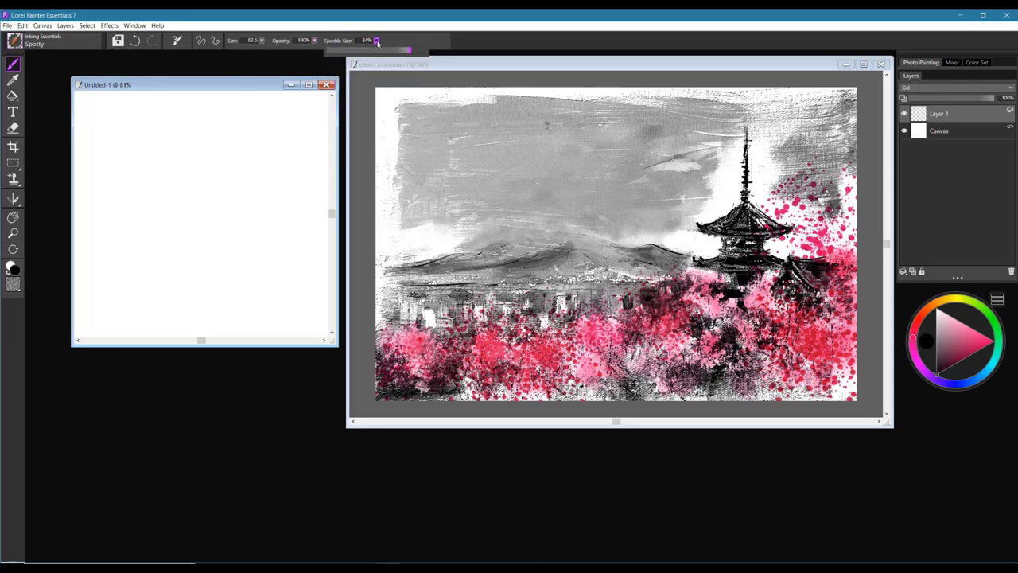
{"action": "left_click_drag", "start_coordinate": [368, 45], "coordinate": [319, 48]}
{"action": "mouse_move", "coordinate": [121, 168]}
{"action": "left_mouse_down"}
{"action": "mouse_move", "coordinate": [161, 140]}
{"action": "mouse_move", "coordinate": [175, 170]}
{"action": "mouse_move", "coordinate": [239, 198]}
{"action": "mouse_move", "coordinate": [224, 164]}
{"action": "mouse_move", "coordinate": [248, 183]}
{"action": "mouse_move", "coordinate": [288, 186]}
{"action": "left_mouse_up"}
{"action": "mouse_move", "coordinate": [255, 177]}
{"action": "left_mouse_down"}
{"action": "mouse_move", "coordinate": [277, 145]}
{"action": "mouse_move", "coordinate": [314, 186]}
{"action": "left_mouse_up"}
{"action": "mouse_move", "coordinate": [278, 143]}
{"action": "left_mouse_down"}
{"action": "mouse_move", "coordinate": [285, 165]}
{"action": "mouse_move", "coordinate": [251, 176]}
{"action": "left_mouse_up"}
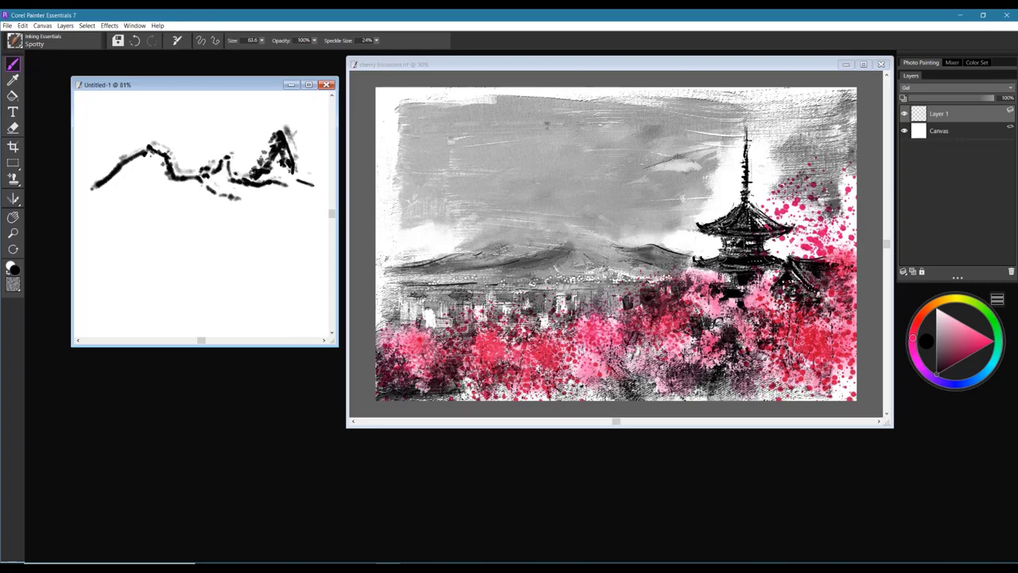
{"action": "mouse_move", "coordinate": [143, 154]}
{"action": "left_mouse_down"}
{"action": "mouse_move", "coordinate": [96, 189]}
{"action": "mouse_move", "coordinate": [83, 171]}
{"action": "left_mouse_up"}
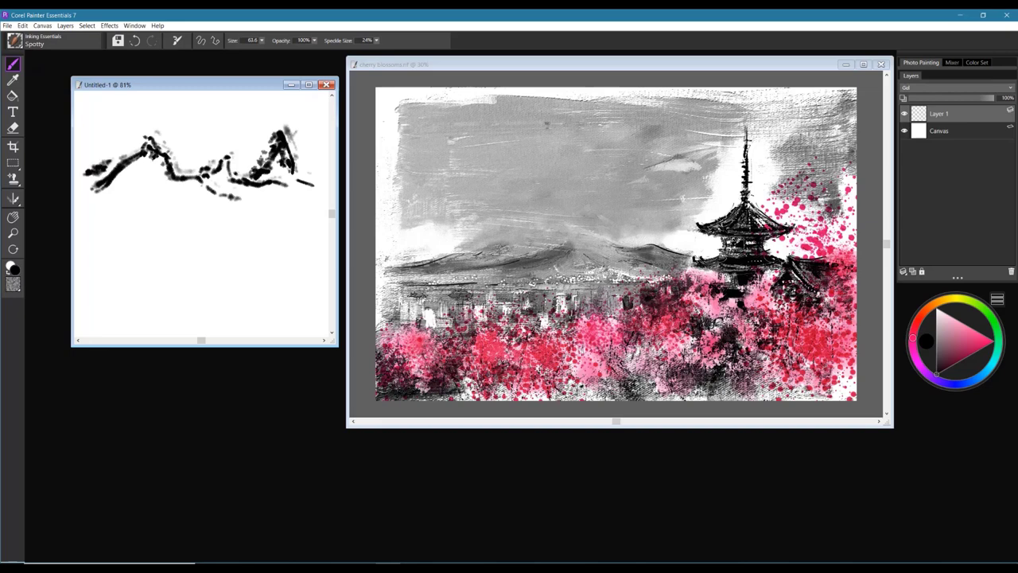
- Extend the upper ridge and paint a second jagged Spotty mountain line across the lower canvas
{"action": "left_click_drag", "start_coordinate": [271, 173], "coordinate": [327, 183]}
{"action": "left_click_drag", "start_coordinate": [97, 280], "coordinate": [145, 248]}
{"action": "mouse_move", "coordinate": [222, 242]}
{"action": "left_mouse_down"}
{"action": "mouse_move", "coordinate": [244, 207]}
{"action": "mouse_move", "coordinate": [255, 238]}
{"action": "mouse_move", "coordinate": [301, 261]}
{"action": "left_mouse_up"}
{"action": "mouse_move", "coordinate": [303, 263]}
{"action": "left_mouse_down"}
{"action": "mouse_move", "coordinate": [239, 209]}
{"action": "mouse_move", "coordinate": [191, 238]}
{"action": "mouse_move", "coordinate": [140, 238]}
{"action": "mouse_move", "coordinate": [87, 274]}
{"action": "left_mouse_up"}
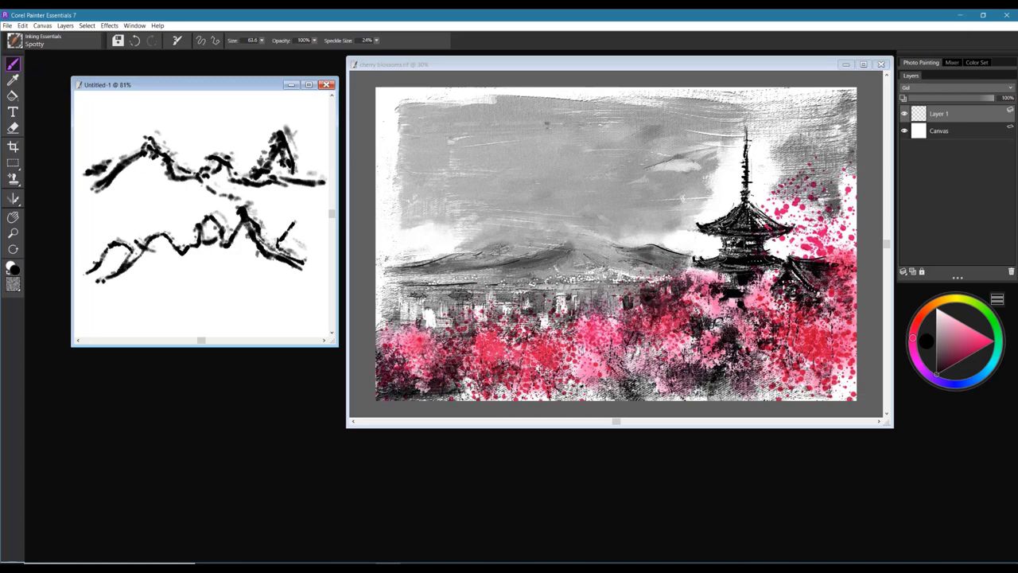
{"action": "mouse_move", "coordinate": [291, 212]}
{"action": "left_mouse_down"}
{"action": "mouse_move", "coordinate": [326, 255]}
{"action": "mouse_move", "coordinate": [266, 251]}
{"action": "mouse_move", "coordinate": [328, 284]}
{"action": "left_mouse_up"}
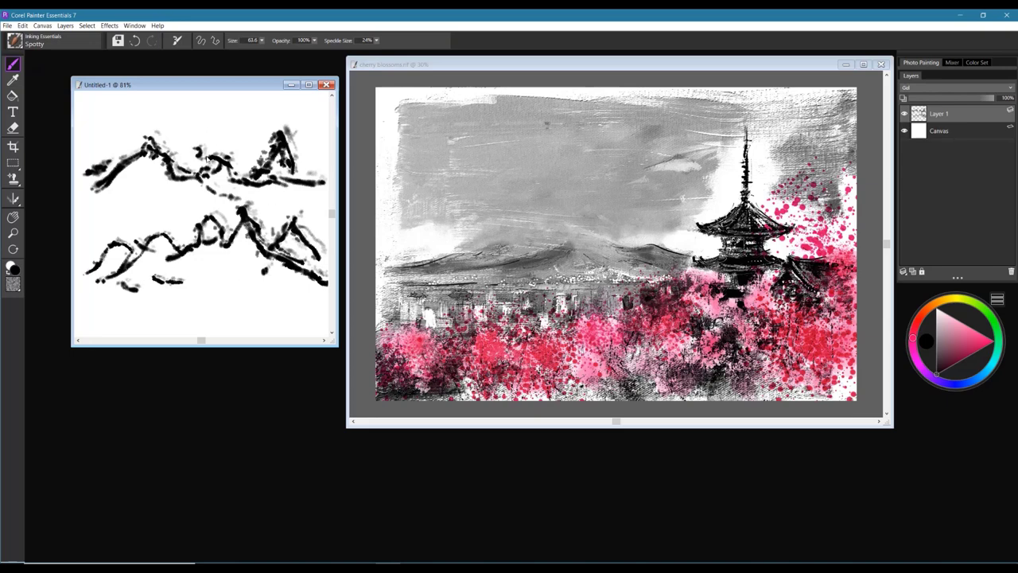
- Clear Layer 1 and paint separate black branch-like Spotty strokes fanning out from the middle of the canvas
{"action": "key", "text": "ctrl+a"}
{"action": "key", "text": "Delete"}
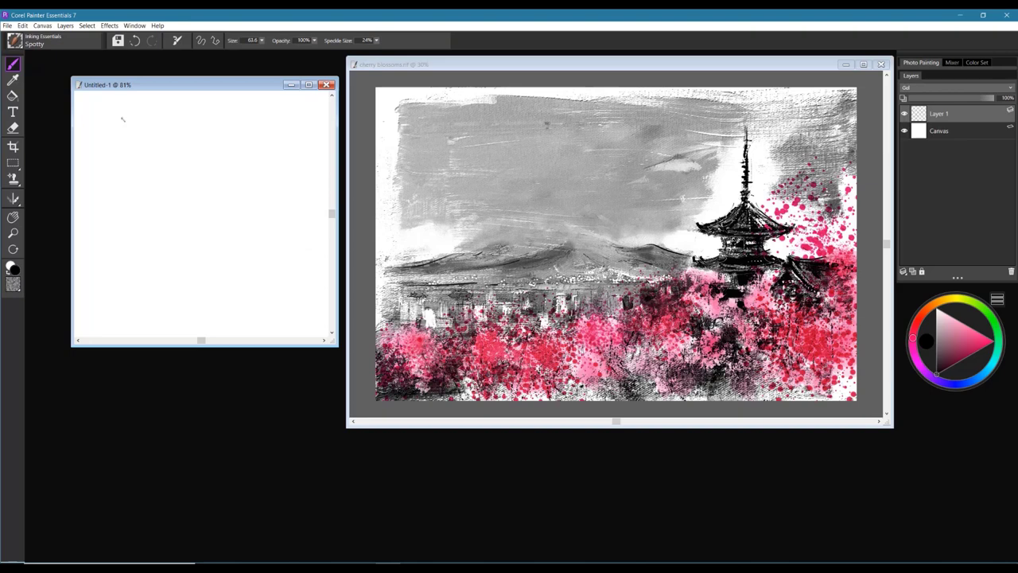
{"action": "mouse_move", "coordinate": [140, 125]}
{"action": "left_mouse_down"}
{"action": "mouse_move", "coordinate": [183, 209]}
{"action": "mouse_move", "coordinate": [233, 145]}
{"action": "mouse_move", "coordinate": [262, 132]}
{"action": "mouse_move", "coordinate": [193, 204]}
{"action": "left_mouse_up"}
{"action": "left_click_drag", "start_coordinate": [164, 140], "coordinate": [170, 141]}
{"action": "mouse_move", "coordinate": [239, 164]}
{"action": "left_mouse_down"}
{"action": "mouse_move", "coordinate": [290, 127]}
{"action": "mouse_move", "coordinate": [239, 159]}
{"action": "left_mouse_up"}
{"action": "left_click_drag", "start_coordinate": [291, 153], "coordinate": [206, 210]}
{"action": "mouse_move", "coordinate": [110, 188]}
{"action": "left_mouse_down"}
{"action": "mouse_move", "coordinate": [136, 202]}
{"action": "mouse_move", "coordinate": [183, 224]}
{"action": "left_mouse_up"}
{"action": "left_click_drag", "start_coordinate": [190, 207], "coordinate": [242, 235]}
{"action": "left_click_drag", "start_coordinate": [285, 226], "coordinate": [285, 237]}
{"action": "left_click_drag", "start_coordinate": [247, 199], "coordinate": [285, 213]}
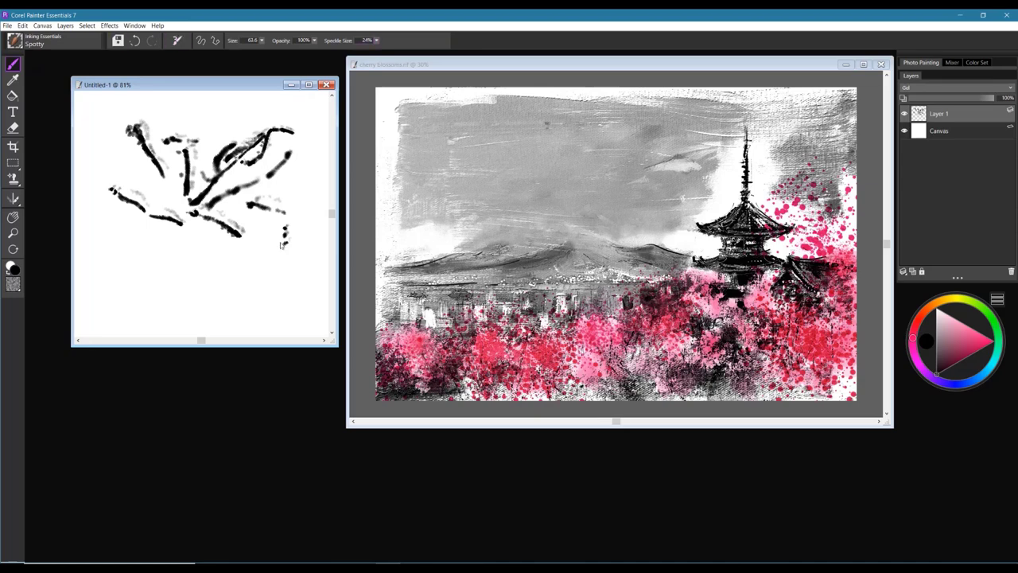
- Reset the Spotty brush to its default settings and paint thick black strokes across the lower canvas
{"action": "left_click", "coordinate": [177, 41]}
{"action": "left_click_drag", "start_coordinate": [148, 221], "coordinate": [274, 281]}
{"action": "left_click_drag", "start_coordinate": [112, 272], "coordinate": [275, 307]}
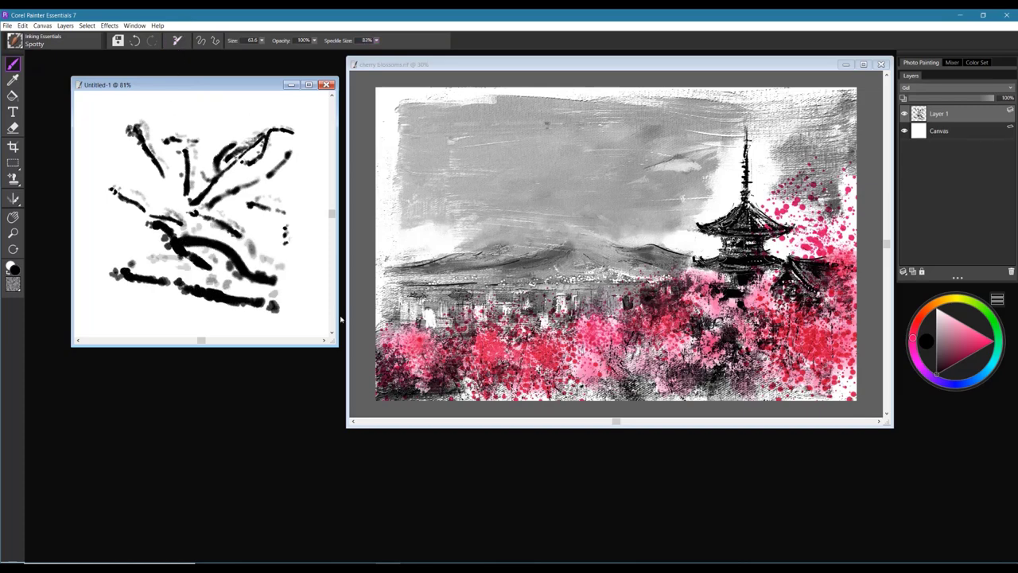
- Clear Layer 1, switch to the Zen brush and paint black leaf-shaped strokes slanting down across the canvas
{"action": "key", "text": "Delete"}
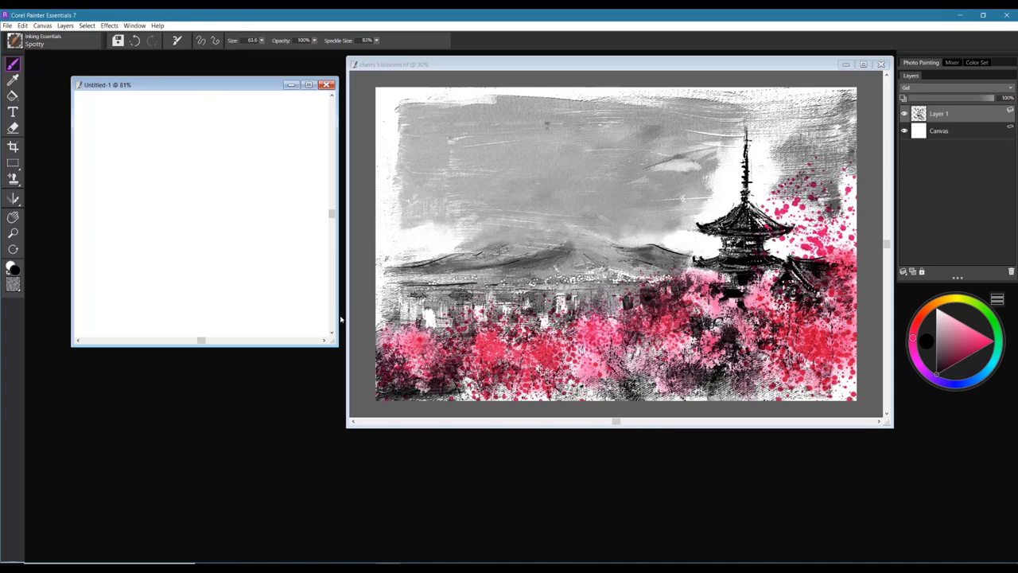
{"action": "left_click_drag", "start_coordinate": [164, 148], "coordinate": [215, 191]}
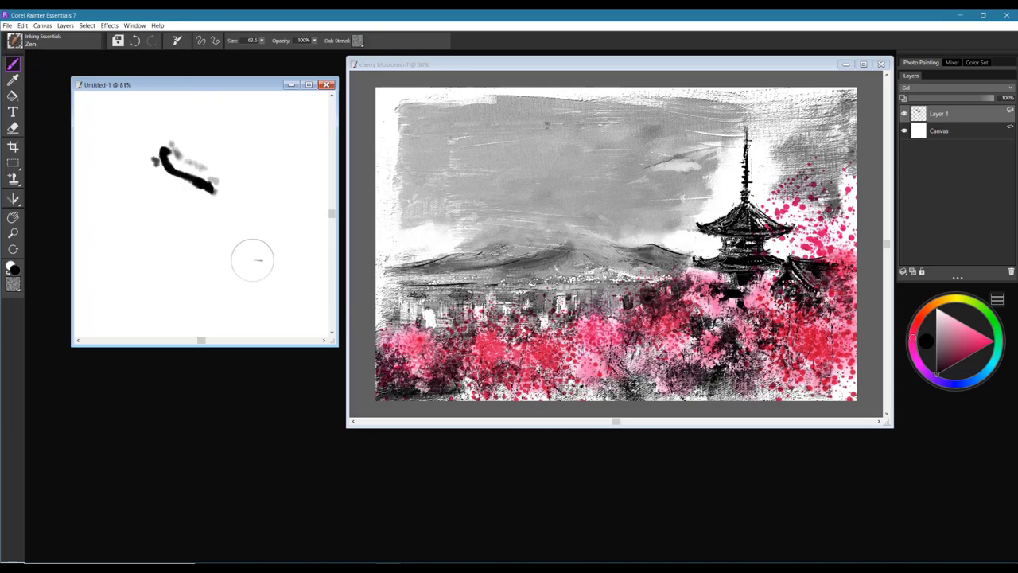
{"action": "key", "text": "Delete"}
{"action": "mouse_move", "coordinate": [147, 158]}
{"action": "left_mouse_down"}
{"action": "mouse_move", "coordinate": [203, 179]}
{"action": "mouse_move", "coordinate": [189, 199]}
{"action": "mouse_move", "coordinate": [233, 225]}
{"action": "mouse_move", "coordinate": [275, 220]}
{"action": "mouse_move", "coordinate": [271, 243]}
{"action": "left_mouse_up"}
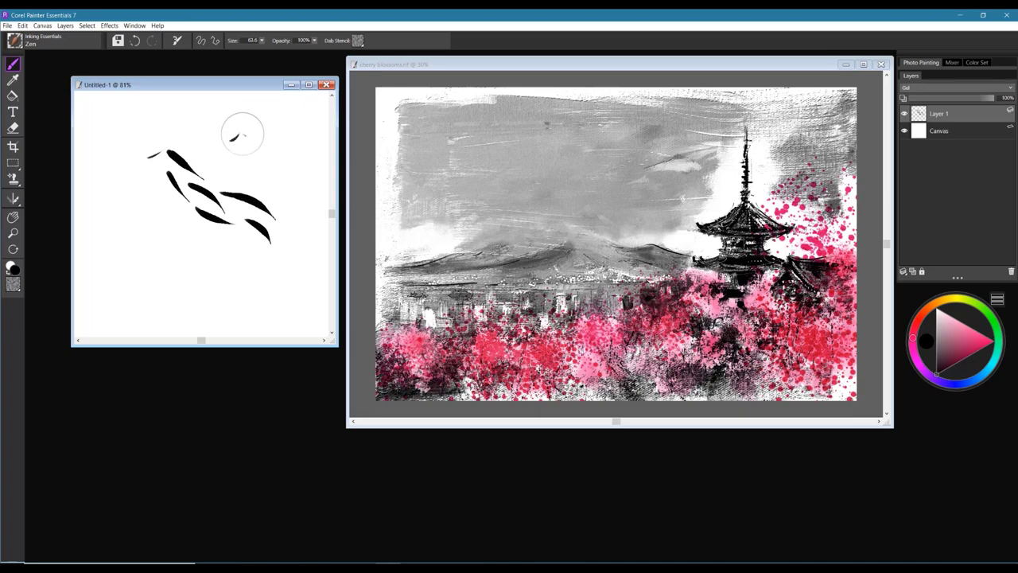
{"action": "mouse_move", "coordinate": [231, 135]}
{"action": "left_mouse_down"}
{"action": "mouse_move", "coordinate": [276, 162]}
{"action": "mouse_move", "coordinate": [249, 179]}
{"action": "mouse_move", "coordinate": [278, 186]}
{"action": "mouse_move", "coordinate": [285, 207]}
{"action": "left_mouse_up"}
{"action": "mouse_move", "coordinate": [215, 243]}
{"action": "left_mouse_down"}
{"action": "mouse_move", "coordinate": [303, 278]}
{"action": "mouse_move", "coordinate": [275, 298]}
{"action": "left_mouse_up"}
{"action": "left_click_drag", "start_coordinate": [271, 254], "coordinate": [291, 274]}
- Choose a bright pink and add several tapered Zen strokes among and around the black leaf shapes
{"action": "left_click", "coordinate": [989, 338]}
{"action": "left_click_drag", "start_coordinate": [215, 159], "coordinate": [236, 175]}
{"action": "left_click_drag", "start_coordinate": [255, 140], "coordinate": [290, 177]}
{"action": "left_click_drag", "start_coordinate": [193, 239], "coordinate": [210, 256]}
{"action": "mouse_move", "coordinate": [160, 237]}
{"action": "left_mouse_down"}
{"action": "mouse_move", "coordinate": [186, 250]}
{"action": "mouse_move", "coordinate": [248, 236]}
{"action": "left_mouse_up"}
{"action": "left_click_drag", "start_coordinate": [137, 125], "coordinate": [189, 117]}
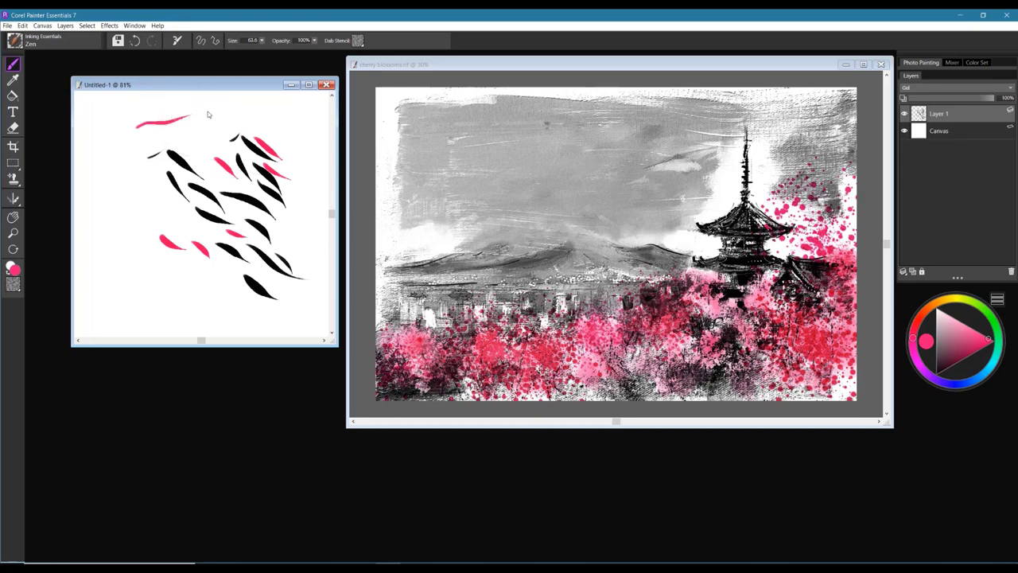
- Clear Layer 1 and fill the canvas with near-horizontal black teardrop strokes of varied size using the Zen brush
{"action": "key", "text": "ctrl+a"}
{"action": "key", "text": "Delete"}
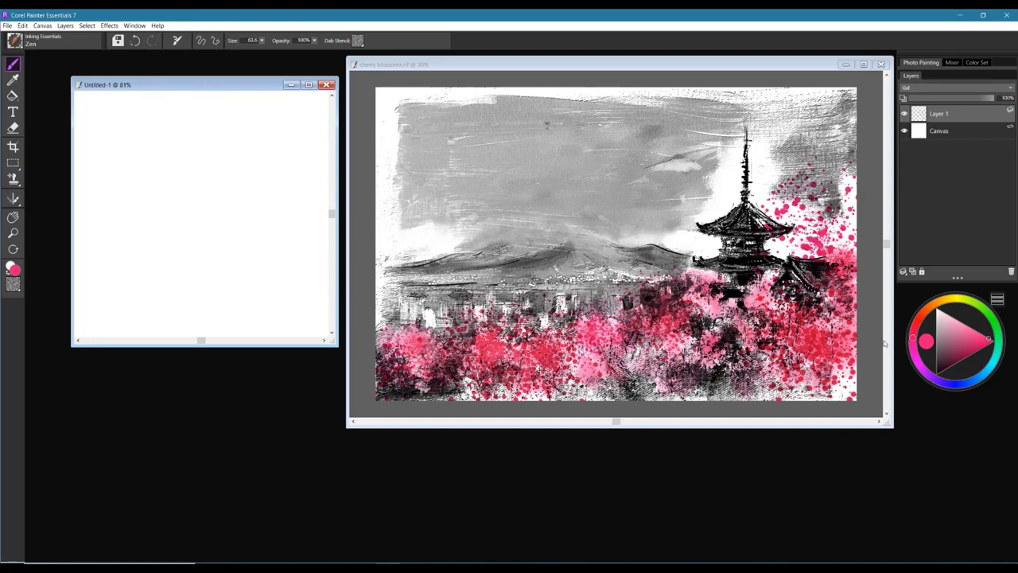
{"action": "left_click", "coordinate": [937, 376]}
{"action": "left_click_drag", "start_coordinate": [193, 156], "coordinate": [235, 142]}
{"action": "mouse_move", "coordinate": [198, 185]}
{"action": "left_mouse_down"}
{"action": "mouse_move", "coordinate": [249, 184]}
{"action": "mouse_move", "coordinate": [280, 164]}
{"action": "left_mouse_up"}
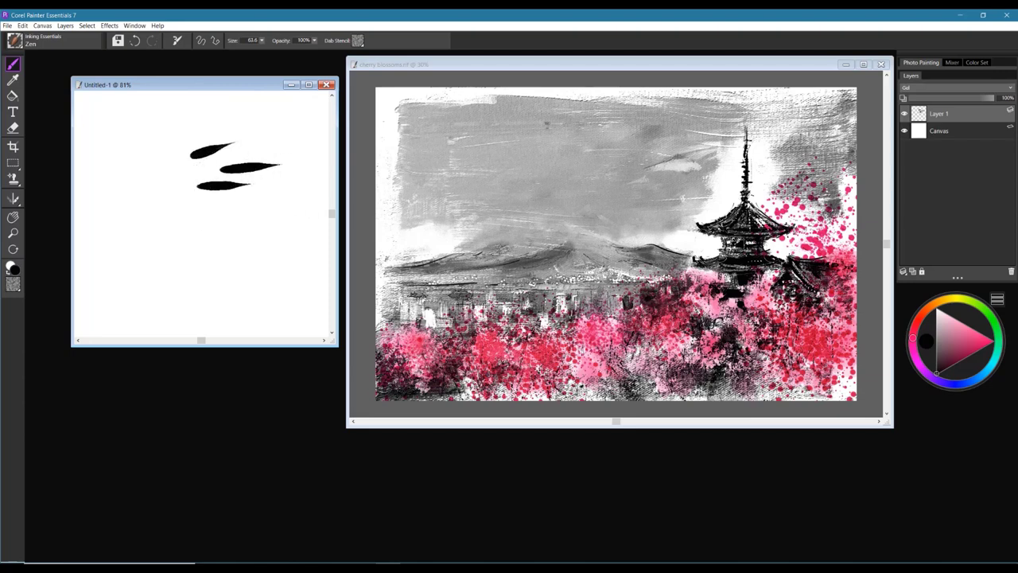
{"action": "mouse_move", "coordinate": [198, 229]}
{"action": "left_mouse_down"}
{"action": "mouse_move", "coordinate": [262, 231]}
{"action": "mouse_move", "coordinate": [299, 215]}
{"action": "left_mouse_up"}
{"action": "left_click_drag", "start_coordinate": [127, 190], "coordinate": [156, 188]}
{"action": "left_click_drag", "start_coordinate": [135, 141], "coordinate": [184, 137]}
{"action": "left_click_drag", "start_coordinate": [147, 170], "coordinate": [179, 166]}
{"action": "left_click_drag", "start_coordinate": [255, 145], "coordinate": [302, 141]}
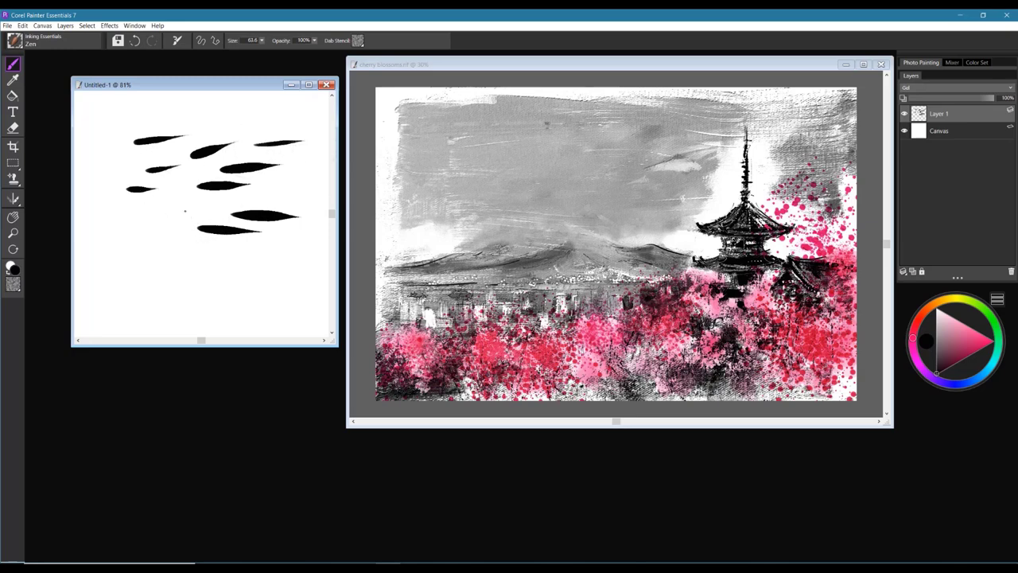
{"action": "left_click_drag", "start_coordinate": [163, 213], "coordinate": [192, 211]}
{"action": "left_click_drag", "start_coordinate": [191, 268], "coordinate": [298, 251]}
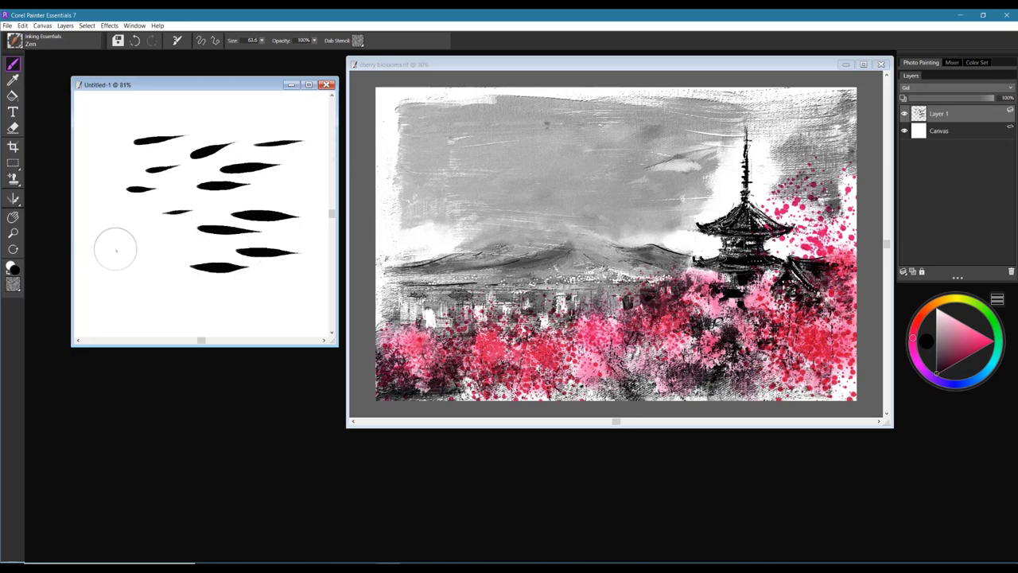
{"action": "mouse_move", "coordinate": [118, 251]}
{"action": "left_mouse_down"}
{"action": "mouse_move", "coordinate": [163, 249]}
{"action": "mouse_move", "coordinate": [186, 234]}
{"action": "left_mouse_up"}
{"action": "left_click_drag", "start_coordinate": [225, 119], "coordinate": [292, 123]}
{"action": "left_click_drag", "start_coordinate": [196, 122], "coordinate": [226, 115]}
- Choose a bright pink and paint teardrop Zen strokes between, above and below the black ones
{"action": "left_click", "coordinate": [992, 342]}
{"action": "left_click_drag", "start_coordinate": [267, 193], "coordinate": [291, 190]}
{"action": "left_click_drag", "start_coordinate": [166, 188], "coordinate": [188, 184]}
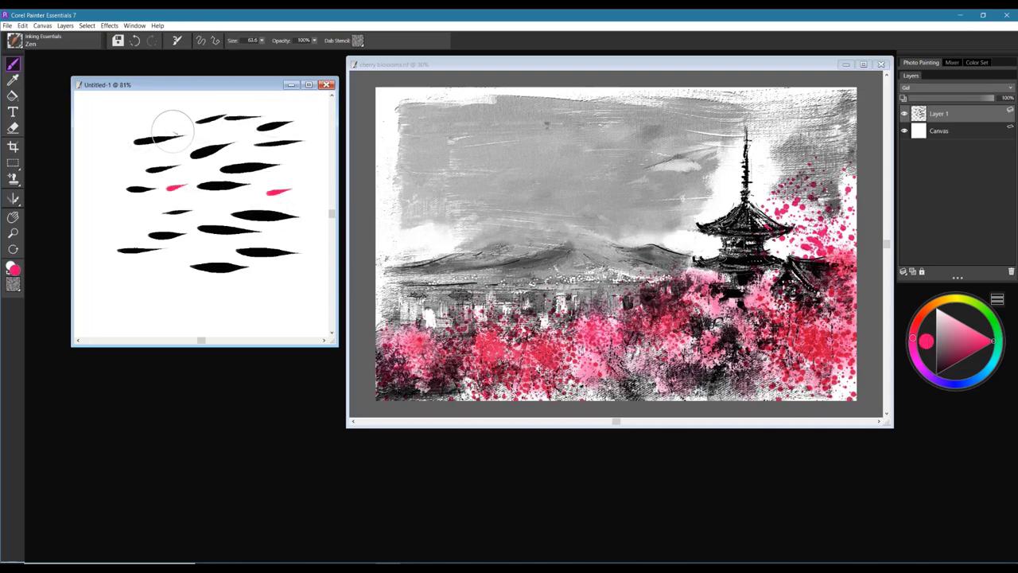
{"action": "left_click_drag", "start_coordinate": [161, 126], "coordinate": [312, 128]}
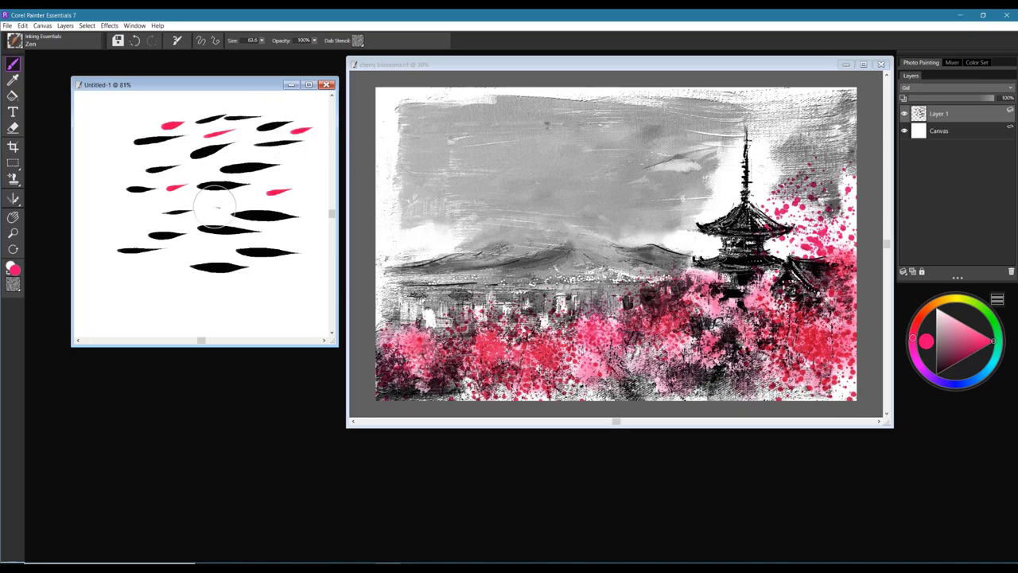
{"action": "left_click_drag", "start_coordinate": [205, 208], "coordinate": [223, 205]}
{"action": "mouse_move", "coordinate": [105, 296]}
{"action": "left_mouse_down"}
{"action": "mouse_move", "coordinate": [142, 292]}
{"action": "mouse_move", "coordinate": [179, 270]}
{"action": "left_mouse_up"}
{"action": "left_click_drag", "start_coordinate": [208, 301], "coordinate": [316, 296]}
{"action": "left_click_drag", "start_coordinate": [286, 172], "coordinate": [309, 166]}
{"action": "left_click_drag", "start_coordinate": [99, 133], "coordinate": [132, 124]}
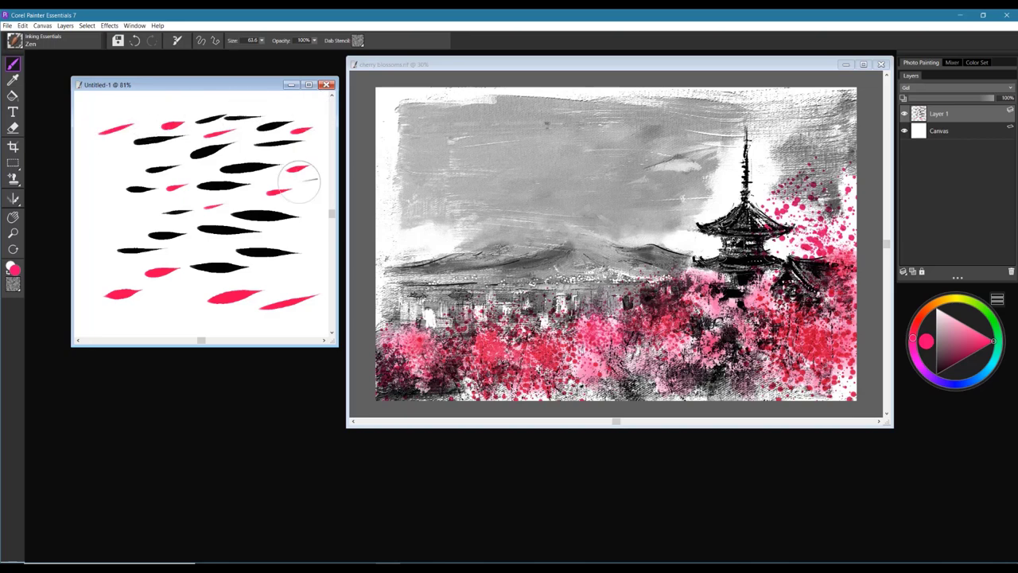
- Sample black from an existing stroke and add small black teardrops to the gaps in the middle of the pattern
{"action": "left_click", "coordinate": [209, 147], "text": "alt"}
{"action": "mouse_move", "coordinate": [127, 211]}
{"action": "left_mouse_down"}
{"action": "mouse_move", "coordinate": [168, 204]}
{"action": "mouse_move", "coordinate": [190, 213]}
{"action": "left_mouse_up"}
{"action": "left_click_drag", "start_coordinate": [279, 203], "coordinate": [298, 197]}
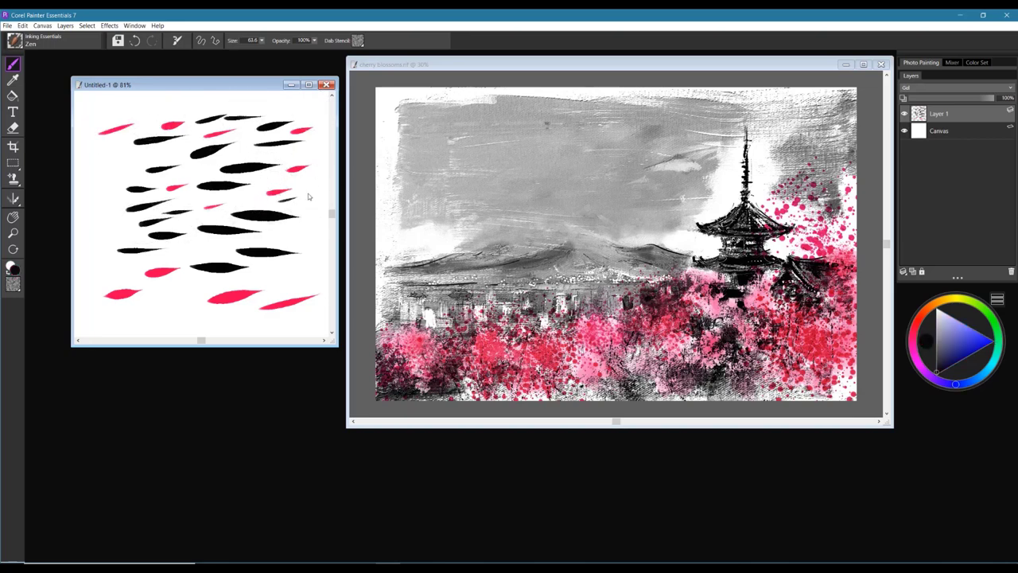
- Clear Layer 1 and paint curved black branches with pointed and rounded leaves using the Zen brush
{"action": "key", "text": "Delete"}
{"action": "mouse_move", "coordinate": [201, 149]}
{"action": "left_mouse_down"}
{"action": "mouse_move", "coordinate": [213, 142]}
{"action": "mouse_move", "coordinate": [253, 163]}
{"action": "mouse_move", "coordinate": [241, 182]}
{"action": "mouse_move", "coordinate": [247, 167]}
{"action": "mouse_move", "coordinate": [270, 187]}
{"action": "left_mouse_up"}
{"action": "mouse_move", "coordinate": [227, 136]}
{"action": "left_mouse_down"}
{"action": "mouse_move", "coordinate": [275, 146]}
{"action": "mouse_move", "coordinate": [271, 165]}
{"action": "left_mouse_up"}
{"action": "left_click_drag", "start_coordinate": [249, 180], "coordinate": [261, 197]}
{"action": "mouse_move", "coordinate": [176, 156]}
{"action": "left_mouse_down"}
{"action": "mouse_move", "coordinate": [162, 147]}
{"action": "mouse_move", "coordinate": [106, 174]}
{"action": "mouse_move", "coordinate": [155, 163]}
{"action": "left_mouse_up"}
{"action": "mouse_move", "coordinate": [143, 202]}
{"action": "left_mouse_down"}
{"action": "mouse_move", "coordinate": [160, 134]}
{"action": "mouse_move", "coordinate": [193, 178]}
{"action": "mouse_move", "coordinate": [176, 223]}
{"action": "mouse_move", "coordinate": [218, 226]}
{"action": "mouse_move", "coordinate": [207, 237]}
{"action": "mouse_move", "coordinate": [205, 276]}
{"action": "left_mouse_up"}
{"action": "left_click_drag", "start_coordinate": [218, 240], "coordinate": [245, 307]}
{"action": "left_click_drag", "start_coordinate": [205, 216], "coordinate": [168, 150]}
{"action": "mouse_move", "coordinate": [271, 242]}
{"action": "left_mouse_down"}
{"action": "mouse_move", "coordinate": [283, 248]}
{"action": "mouse_move", "coordinate": [274, 271]}
{"action": "mouse_move", "coordinate": [303, 279]}
{"action": "mouse_move", "coordinate": [290, 276]}
{"action": "mouse_move", "coordinate": [310, 253]}
{"action": "left_mouse_up"}
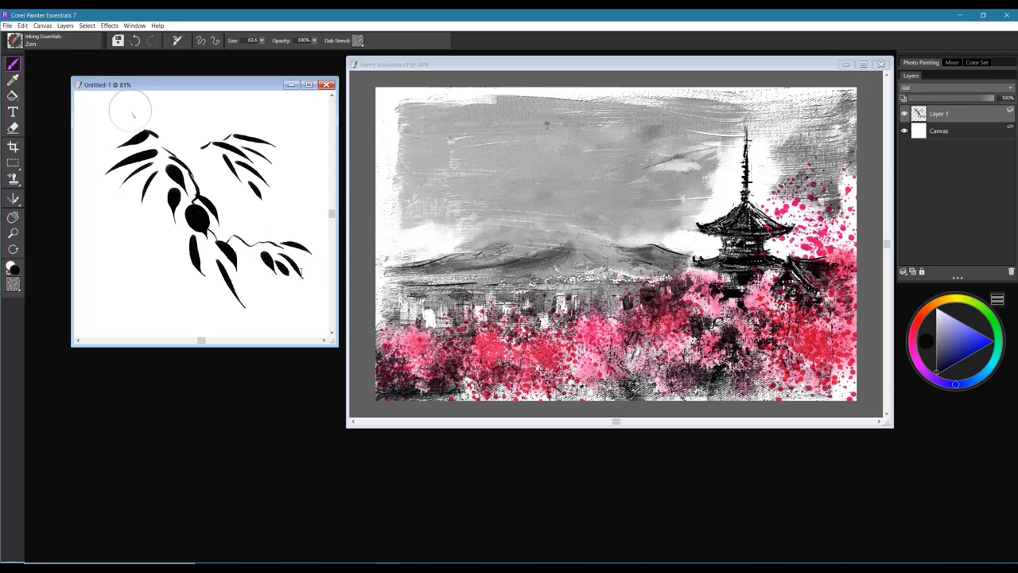